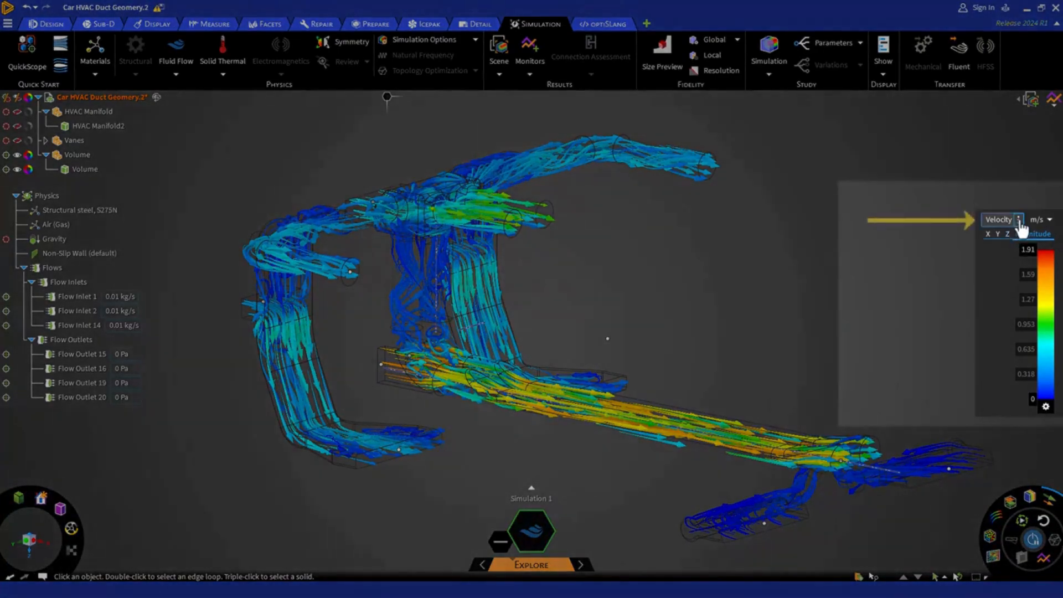
# View the flow vectors coloured by Static Pressure and Total Pressure, and return the displayed result to Velocity
pyautogui.click(1019, 220)
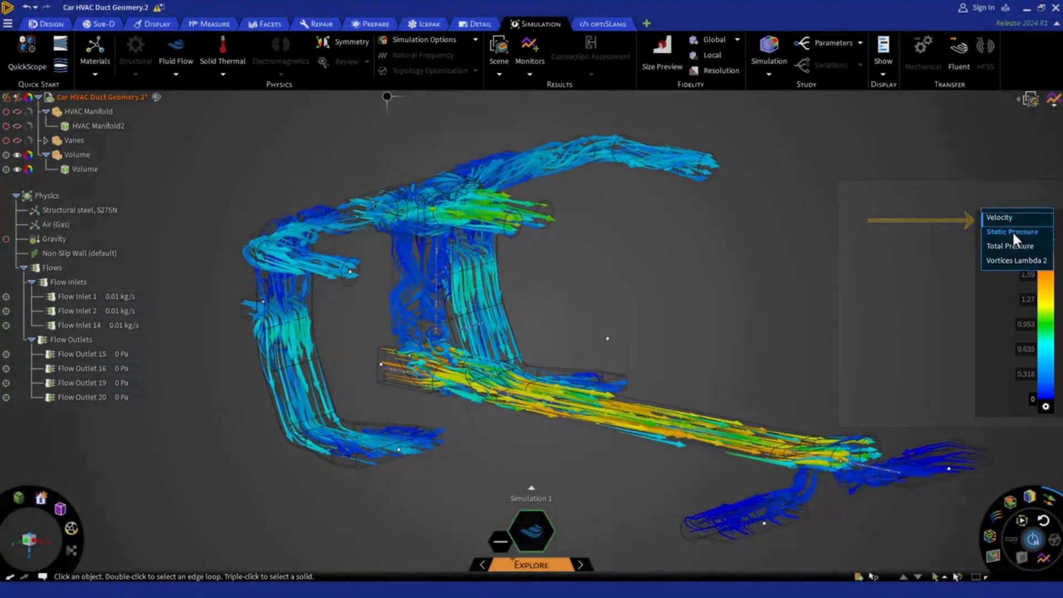
pyautogui.click(1013, 234)
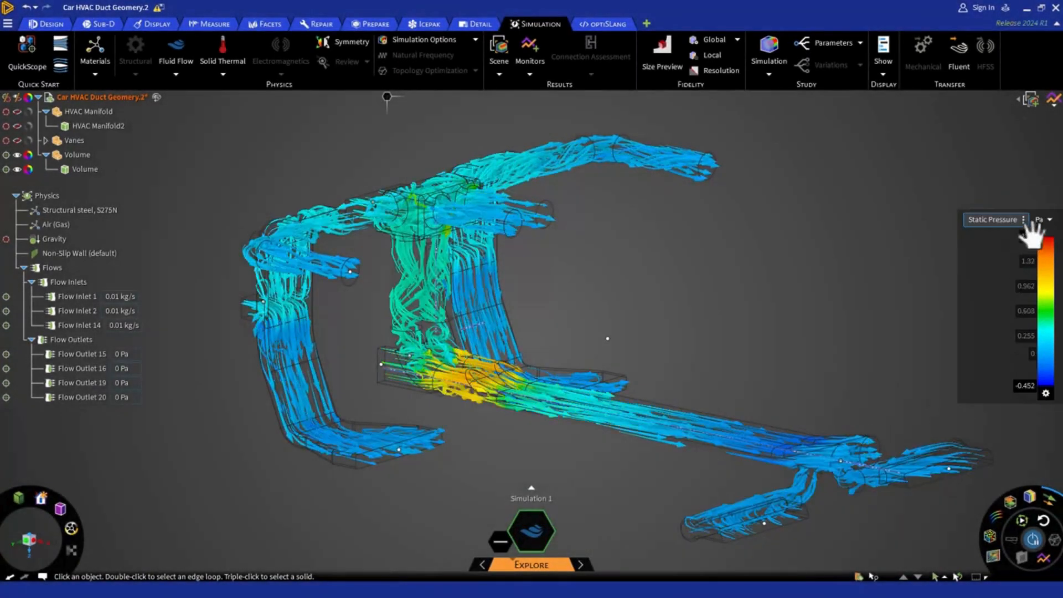
pyautogui.click(1023, 220)
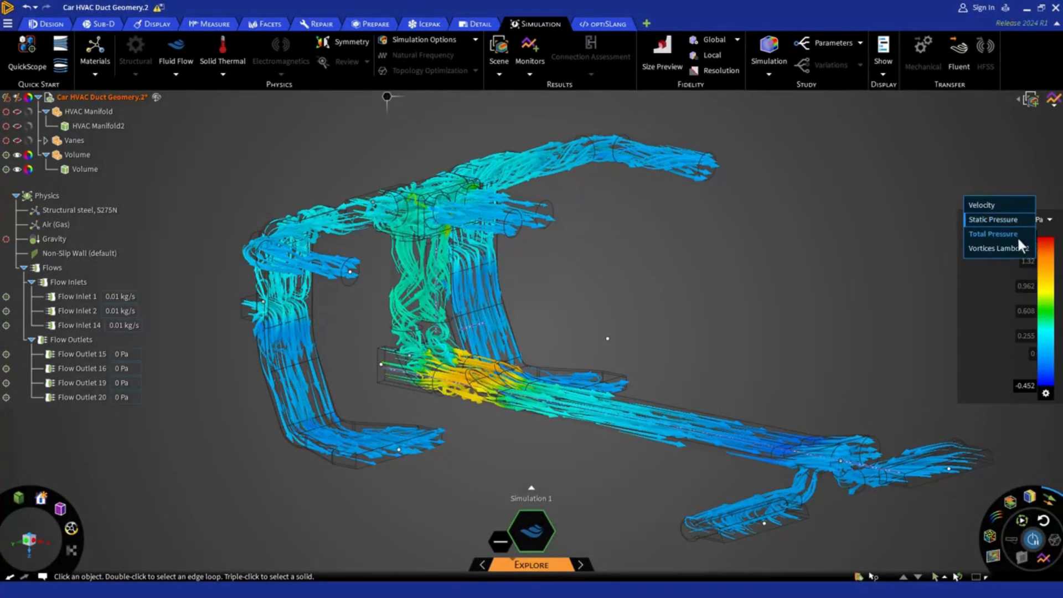
pyautogui.click(1019, 235)
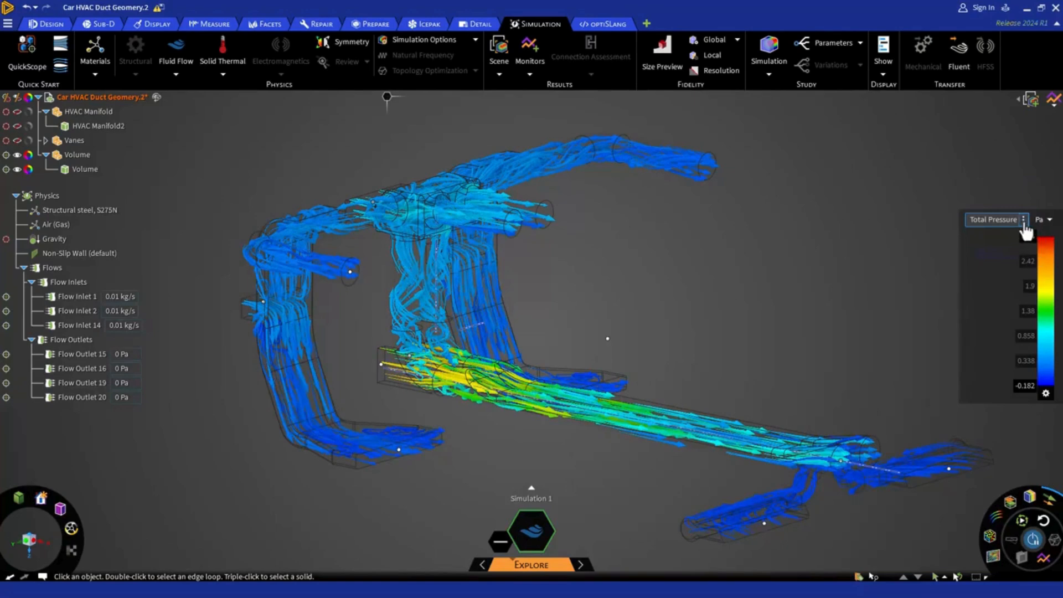
pyautogui.click(1024, 220)
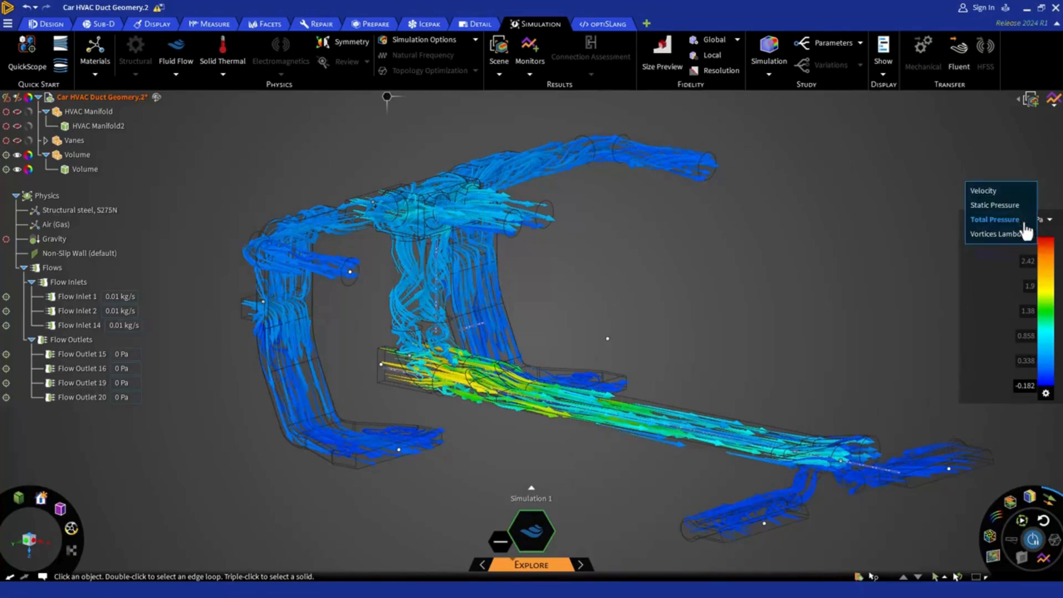
pyautogui.click(1005, 189)
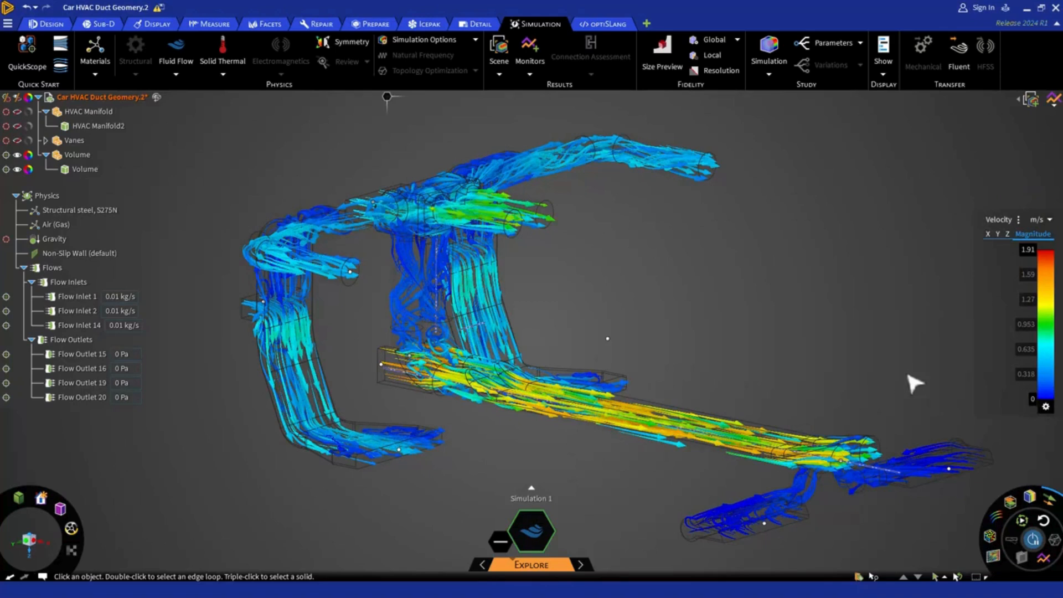
# Change the velocity legend's gradient to the banded style and show the minimum and maximum locations on the model
pyautogui.click(1044, 409)
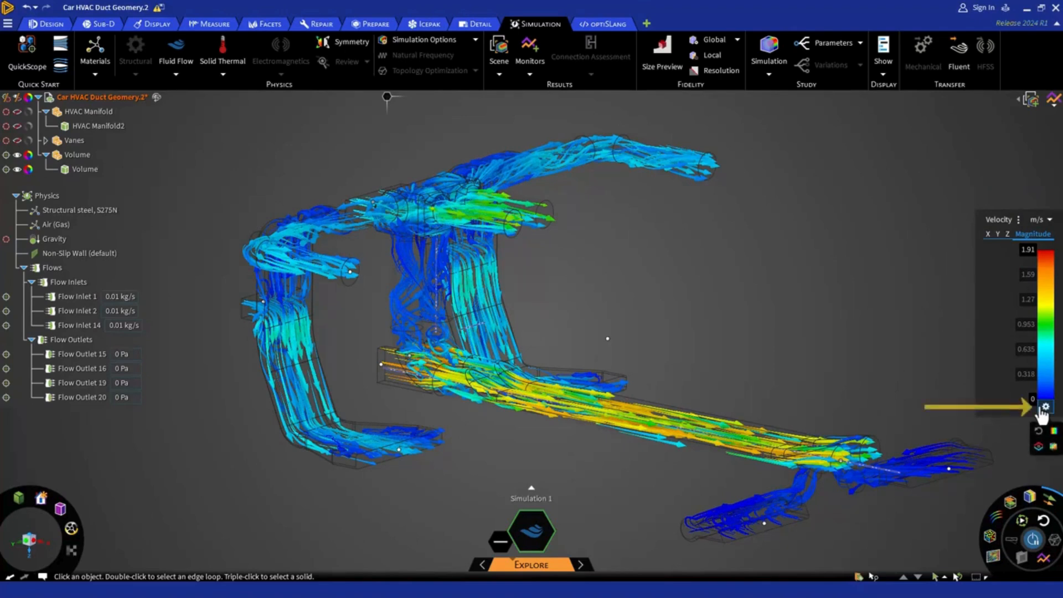
pyautogui.click(1054, 431)
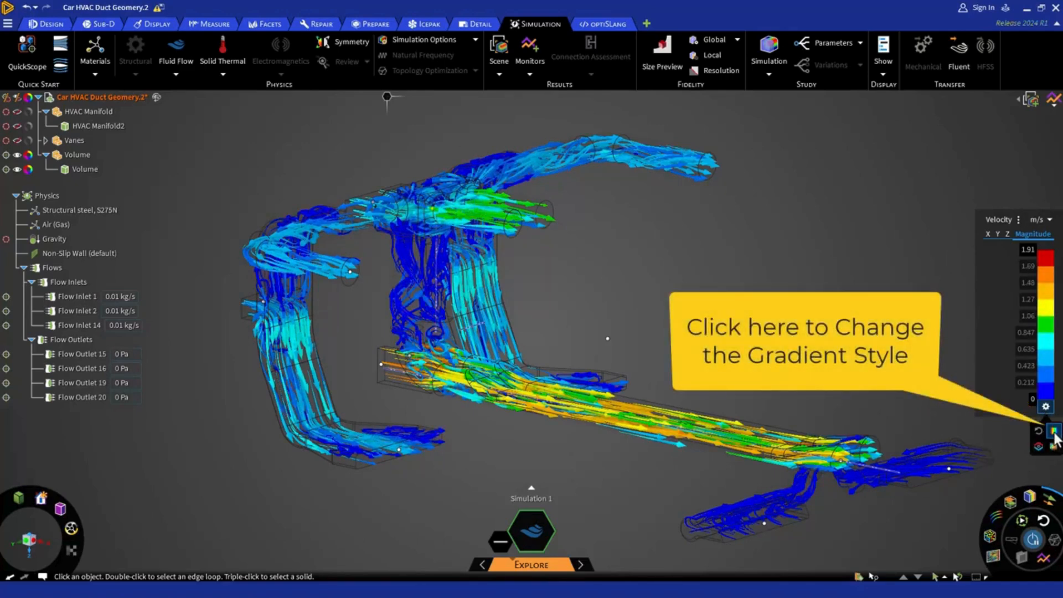
pyautogui.click(1039, 446)
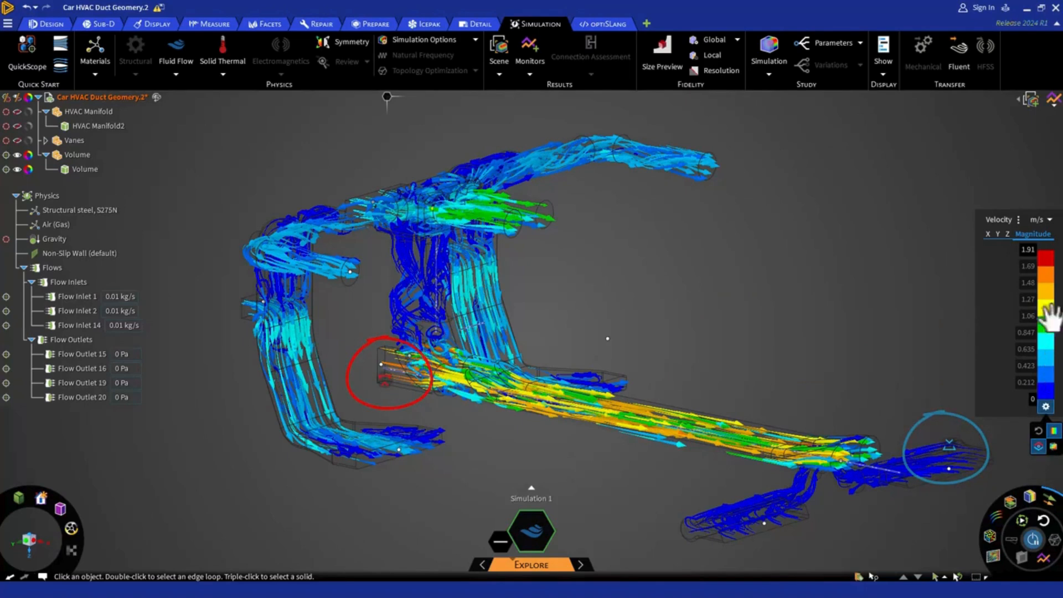
# Limit the velocity legend's upper range to 1 m/s and reset the user-defined ranges
pyautogui.moveTo(1046, 253); pyautogui.dragTo(1059, 351)
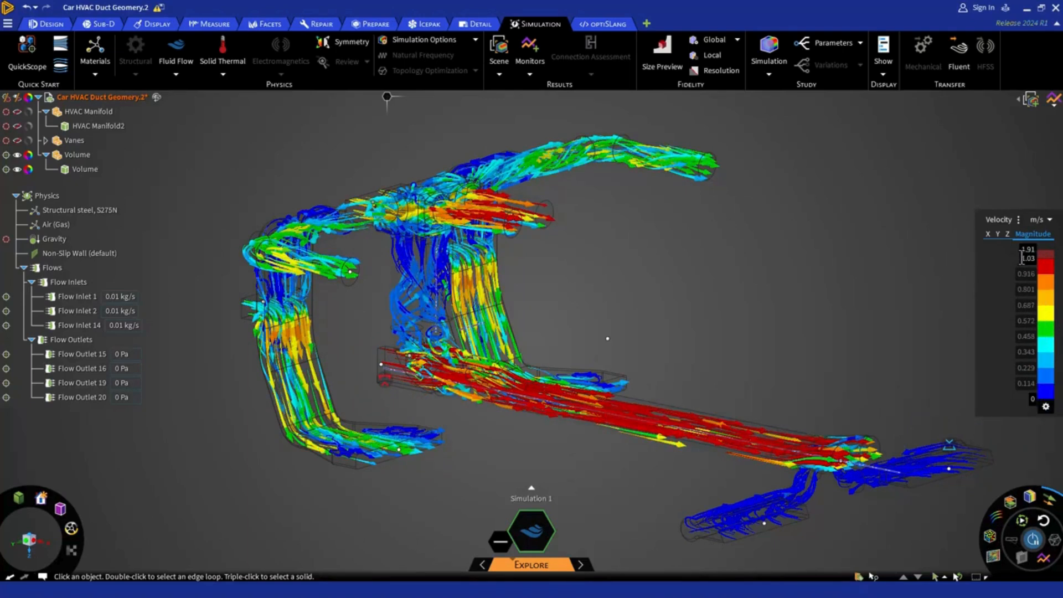
pyautogui.write('1')
pyautogui.press('Return')
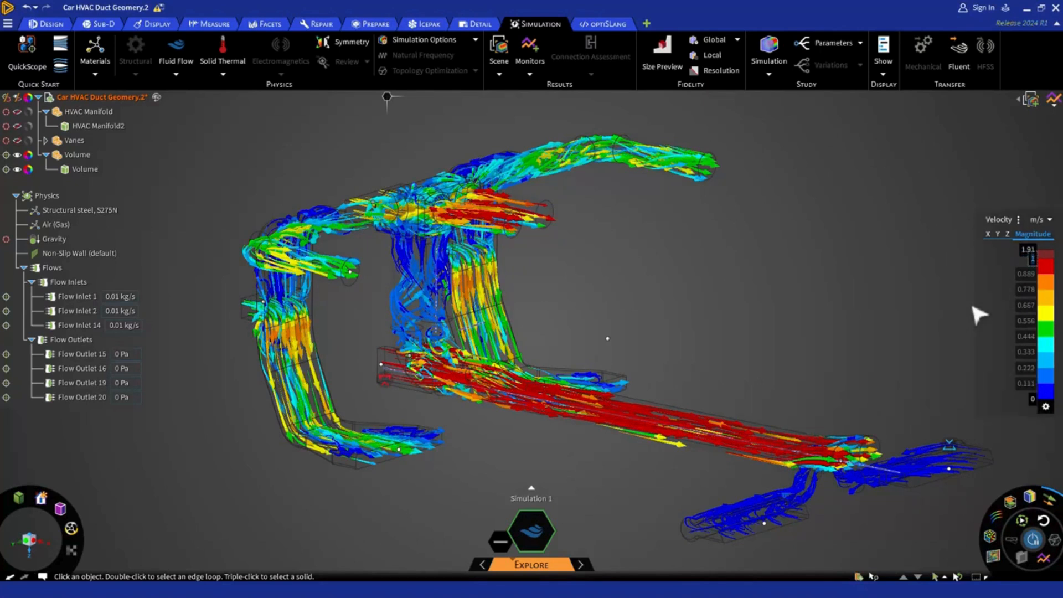
pyautogui.click(1045, 408)
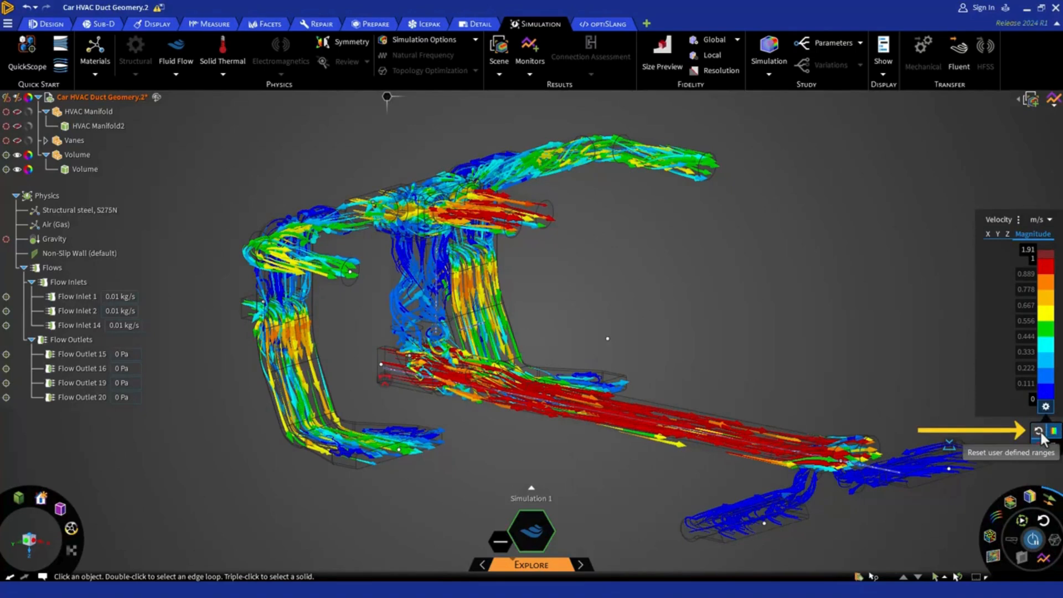
pyautogui.click(1039, 432)
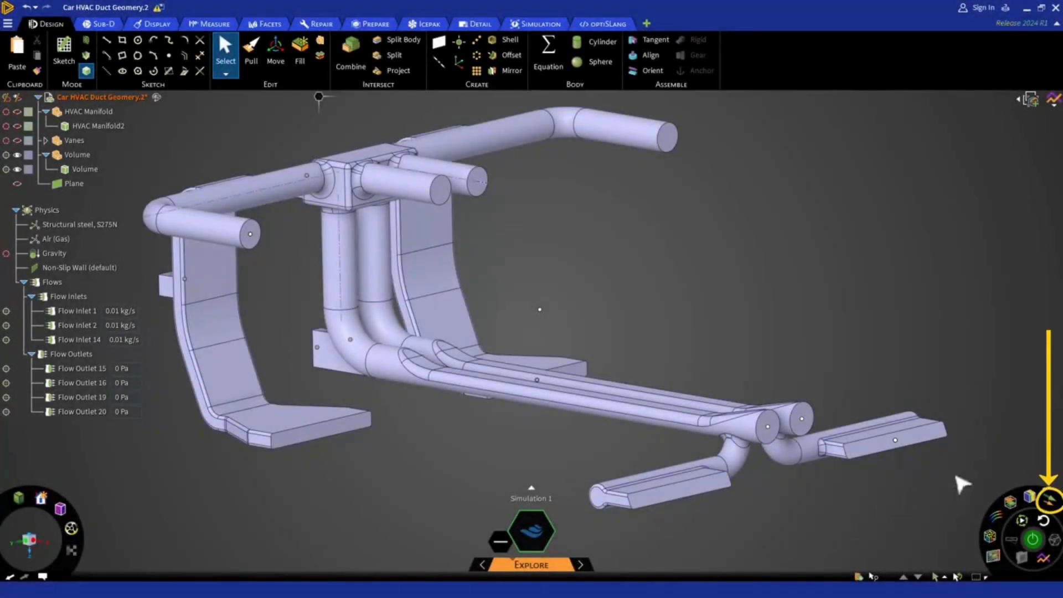
# Display the velocity vectors in the duct volume and play their animation
pyautogui.click(1050, 501)
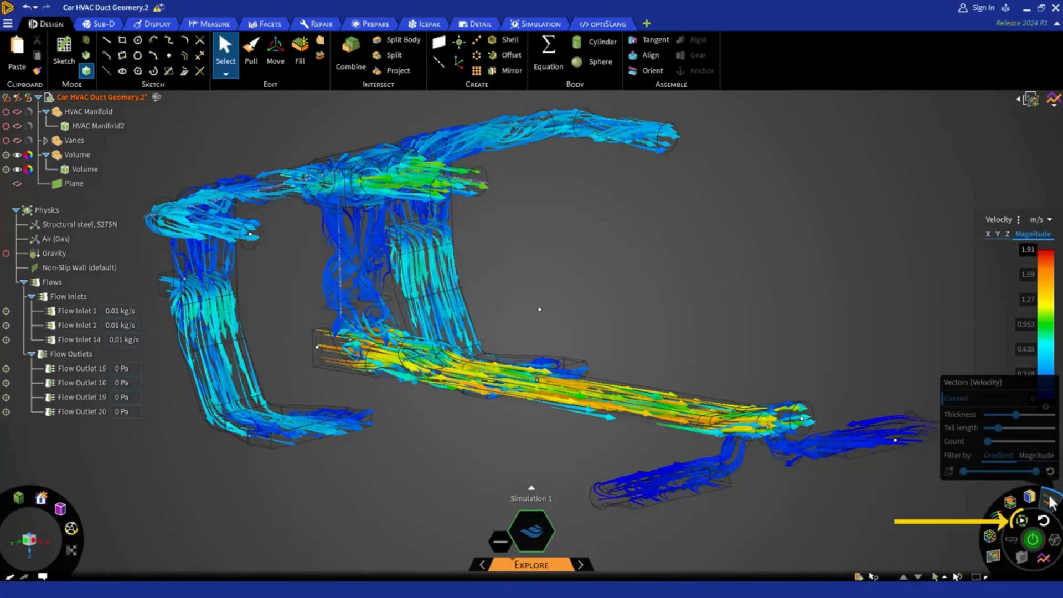
pyautogui.moveTo(1024, 523)
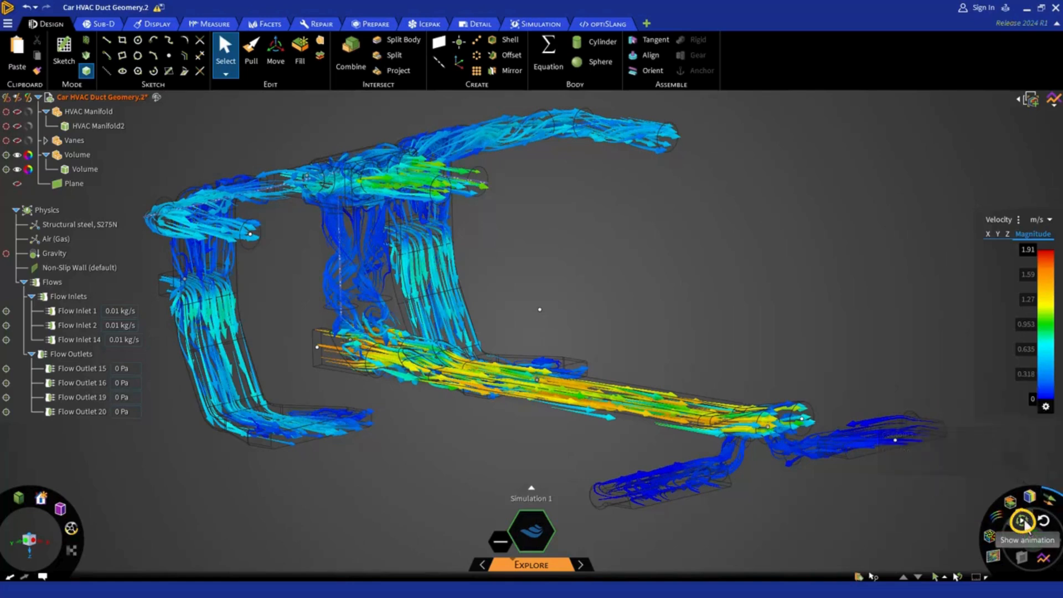
pyautogui.click(1023, 521)
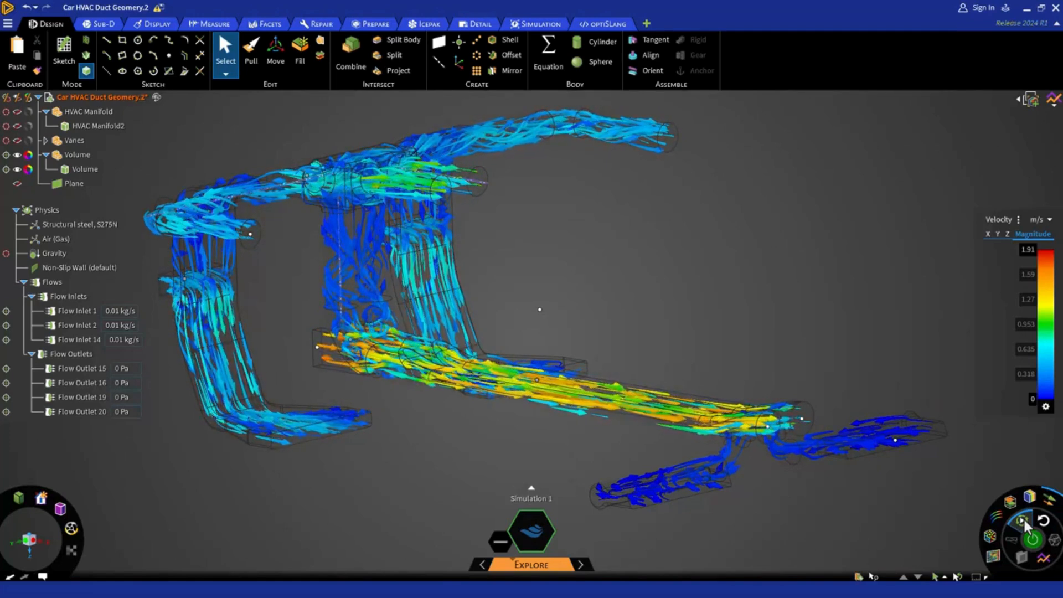
# Toggle the velocity vectors between straight and curved, and slightly increase the curved vectors' thickness and tail length
pyautogui.click(1048, 501)
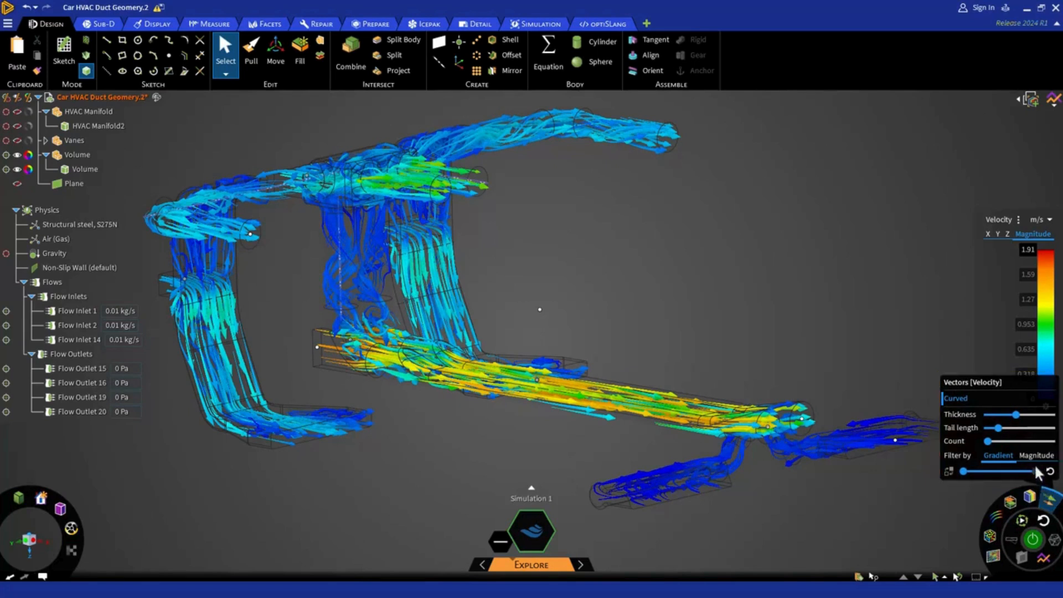
pyautogui.click(970, 407)
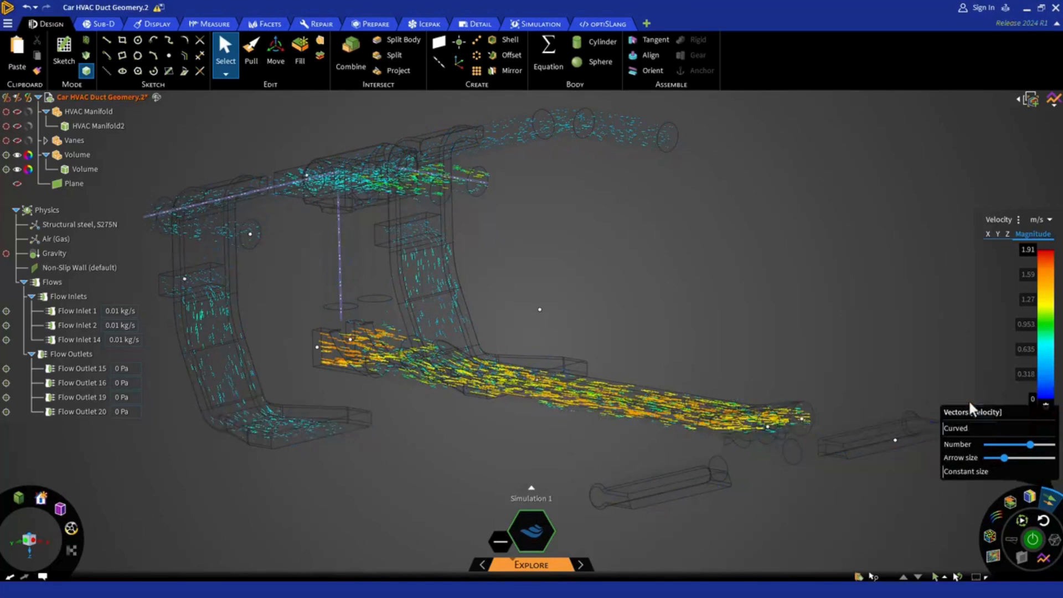
pyautogui.click(983, 430)
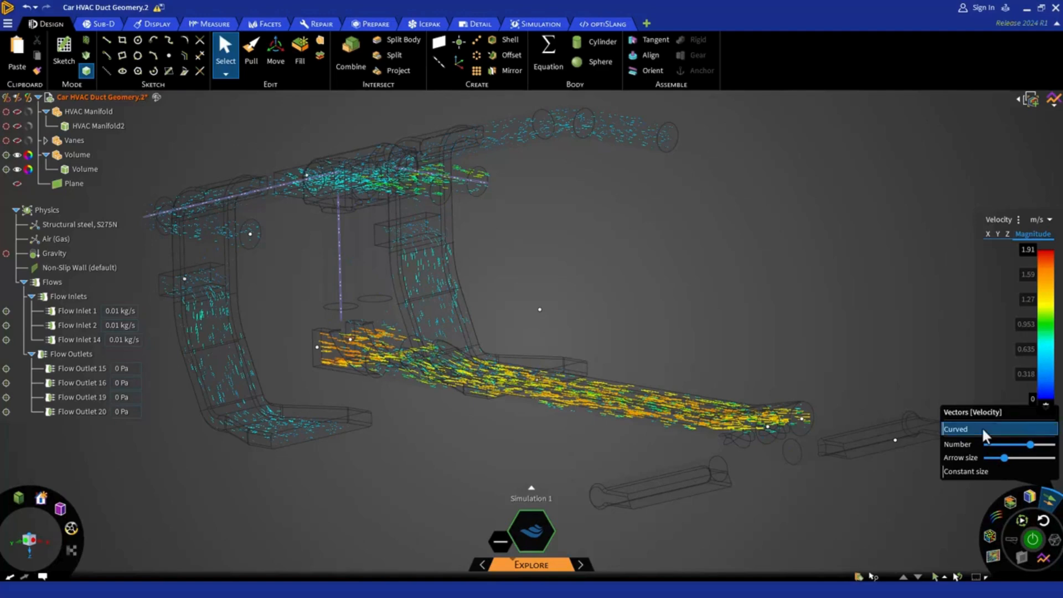
pyautogui.moveTo(1018, 420); pyautogui.dragTo(988, 442)
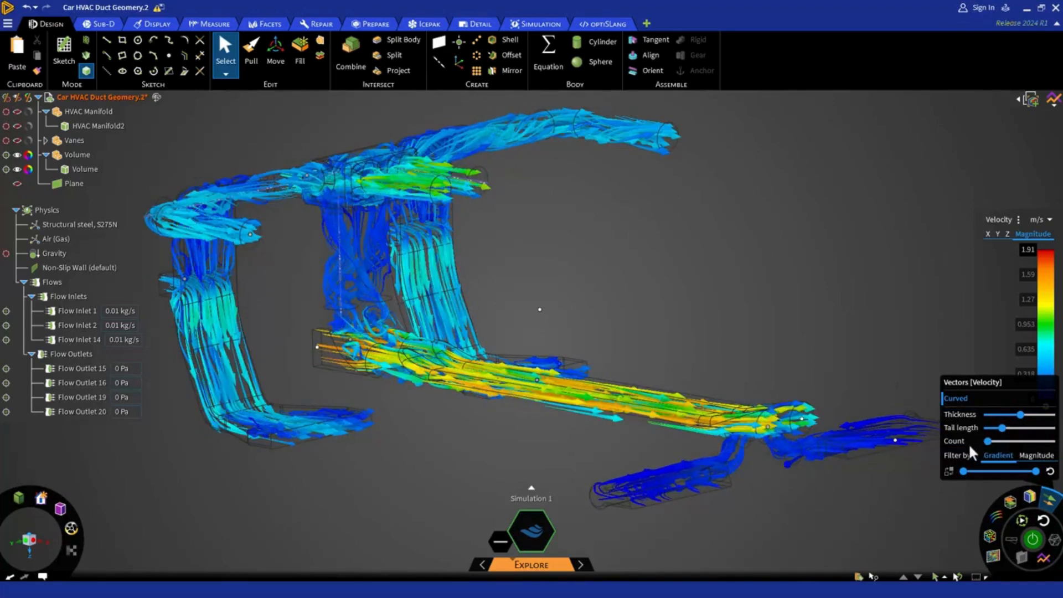
# Filter the curved velocity vectors by Gradient and by Magnitude, and reset the vector settings
pyautogui.moveTo(963, 472)
pyautogui.mouseDown()
pyautogui.moveTo(984, 472)
pyautogui.moveTo(964, 471)
pyautogui.mouseUp()
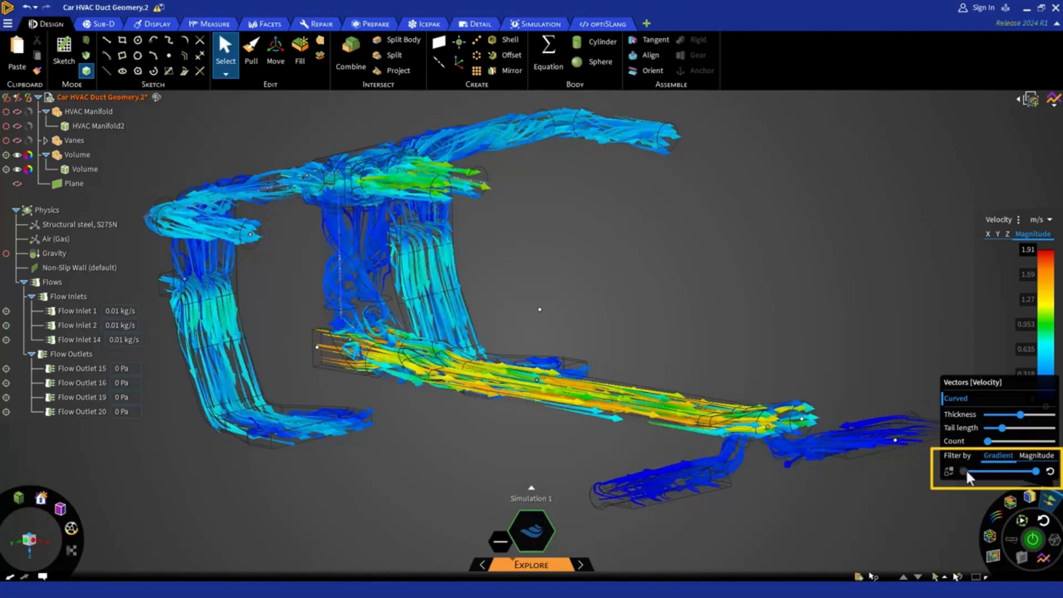
pyautogui.moveTo(1033, 475); pyautogui.dragTo(979, 474)
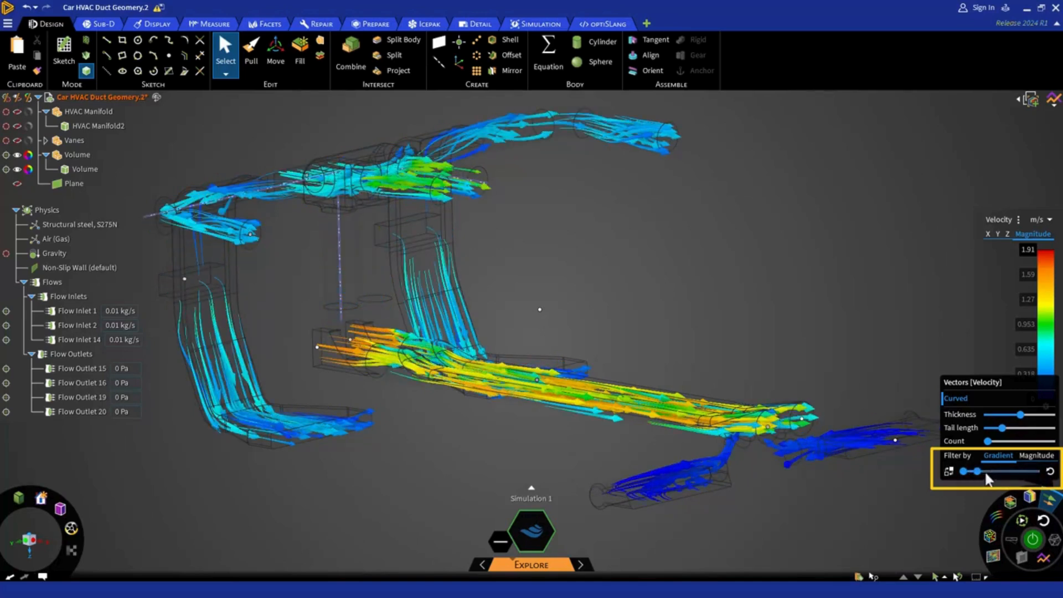
pyautogui.click(1033, 462)
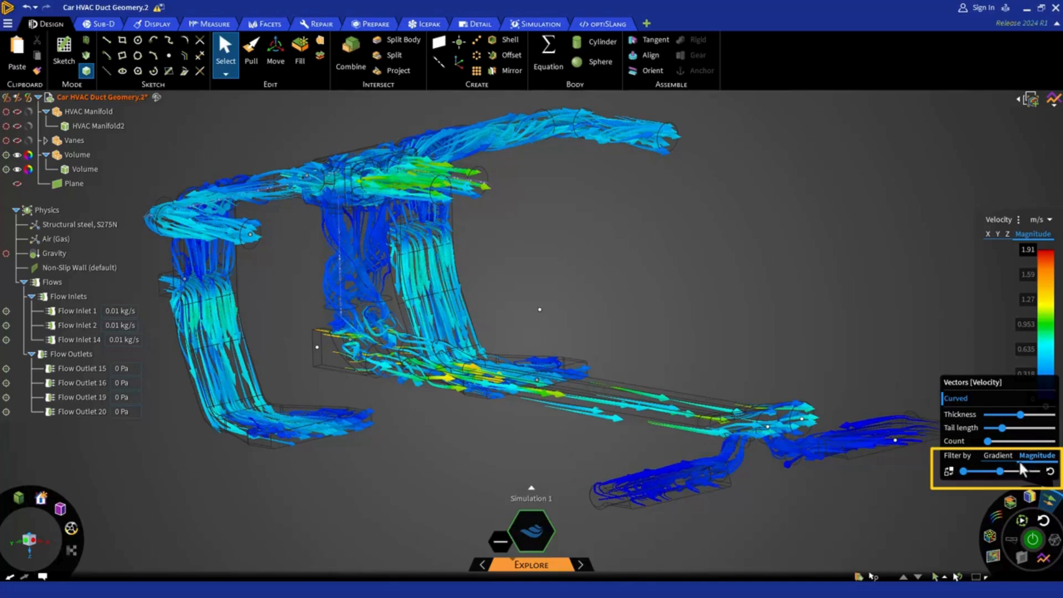
pyautogui.moveTo(1000, 471); pyautogui.dragTo(1030, 471)
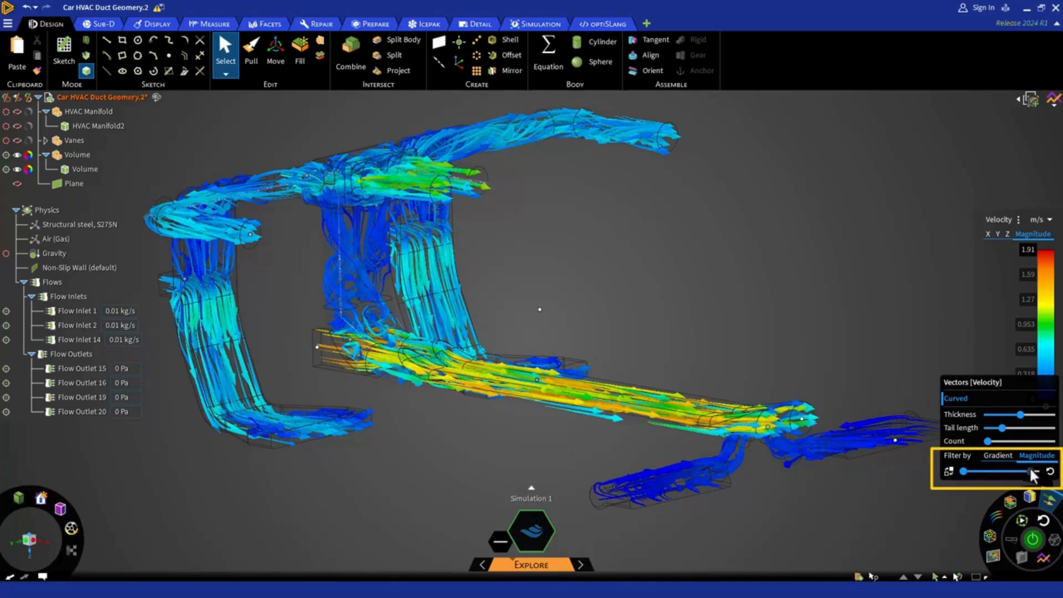
pyautogui.moveTo(963, 472); pyautogui.dragTo(990, 471)
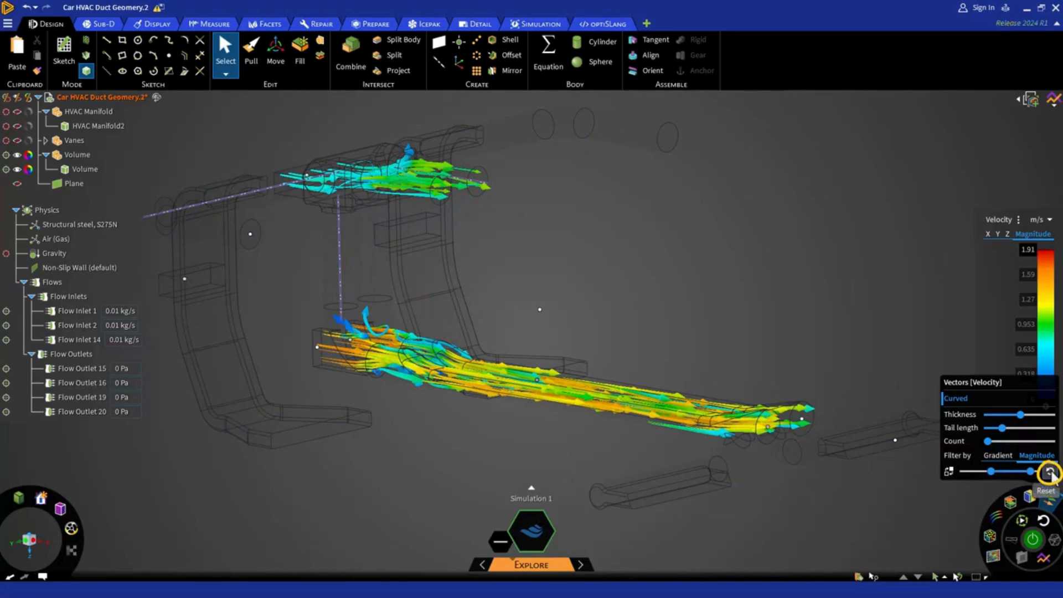
pyautogui.click(1051, 472)
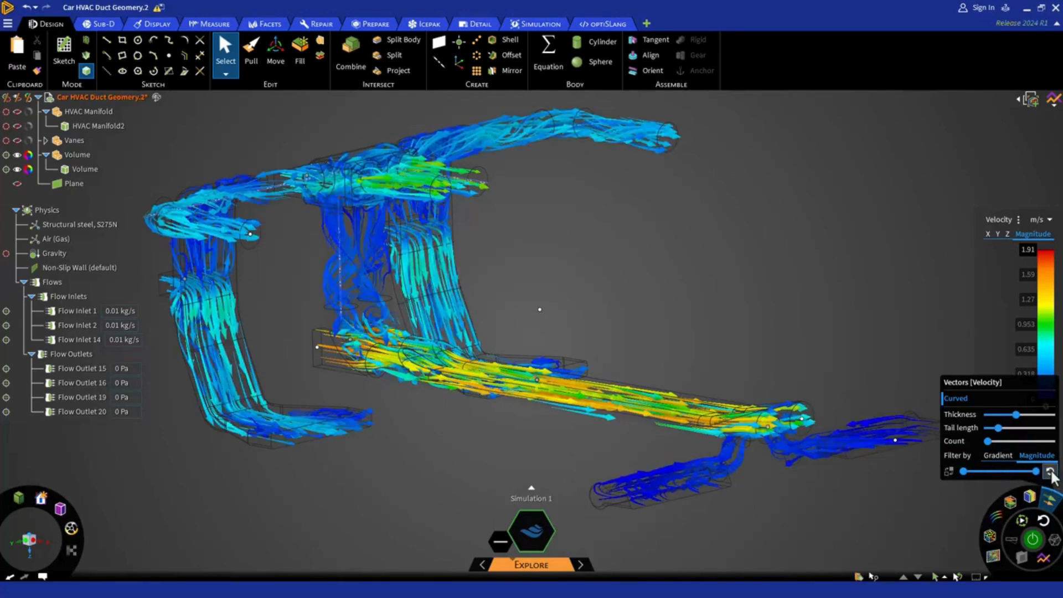
# Replace the velocity vectors with contours on all faces and set the surface display priority to Outer
pyautogui.click(1051, 503)
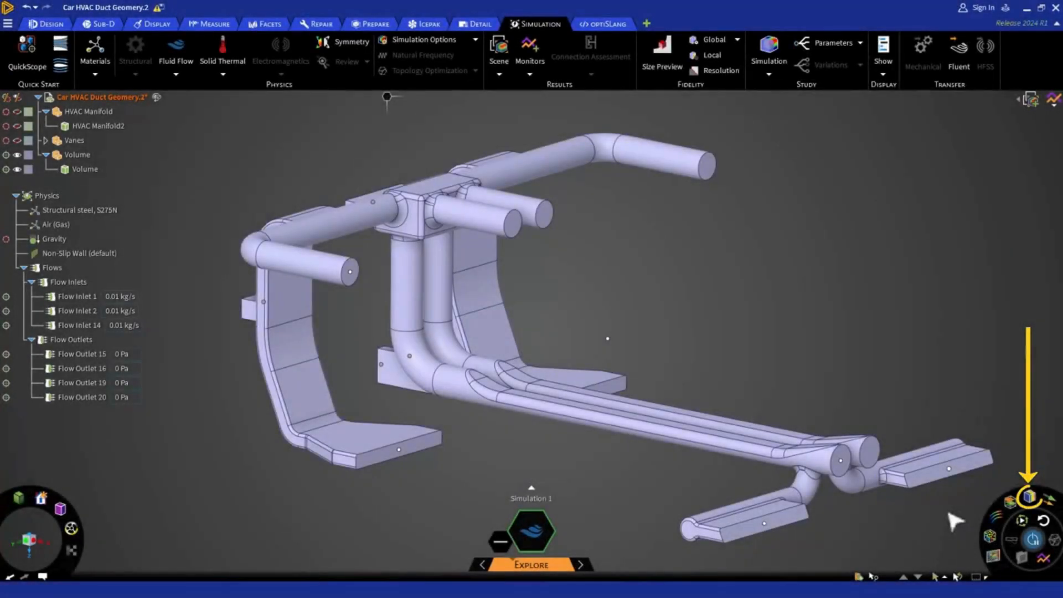
pyautogui.click(1030, 495)
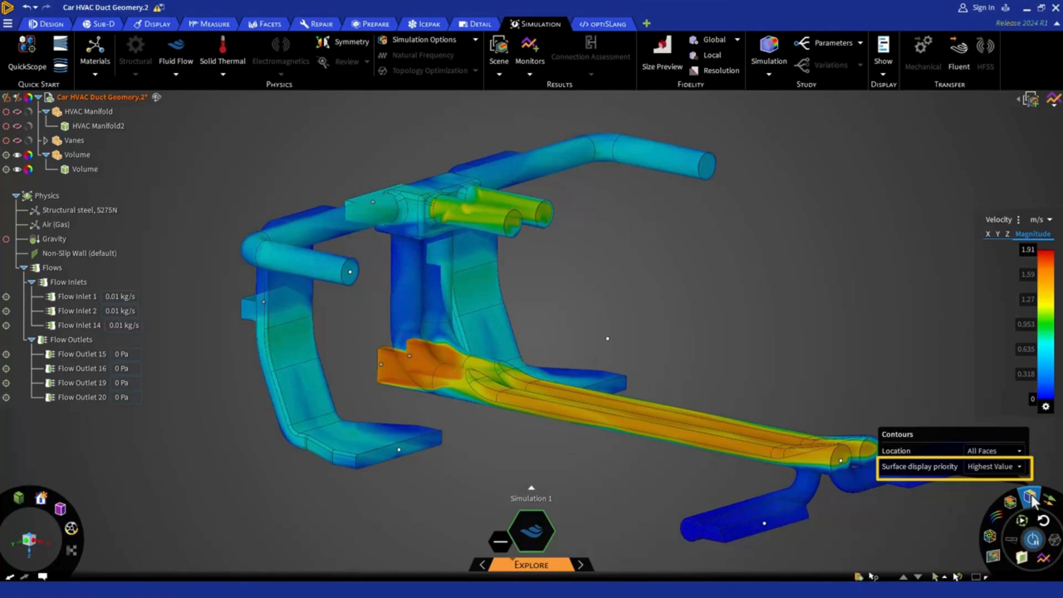
pyautogui.click(1020, 467)
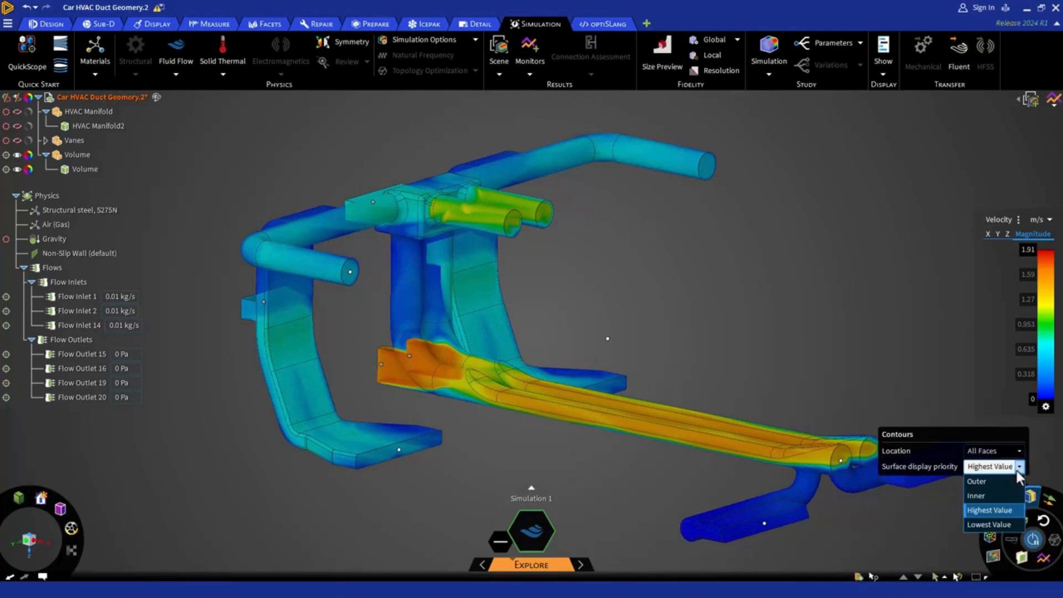
pyautogui.click(1008, 481)
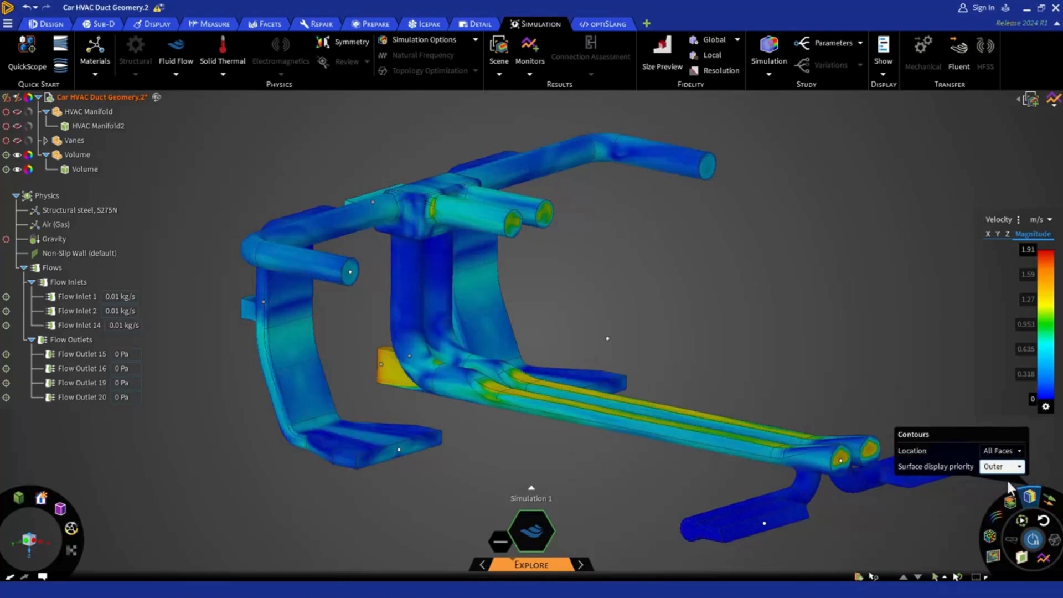
# Compare the Inner and Highest Value surface display priorities for the contours, and set the priority to Lowest Value
pyautogui.click(1014, 471)
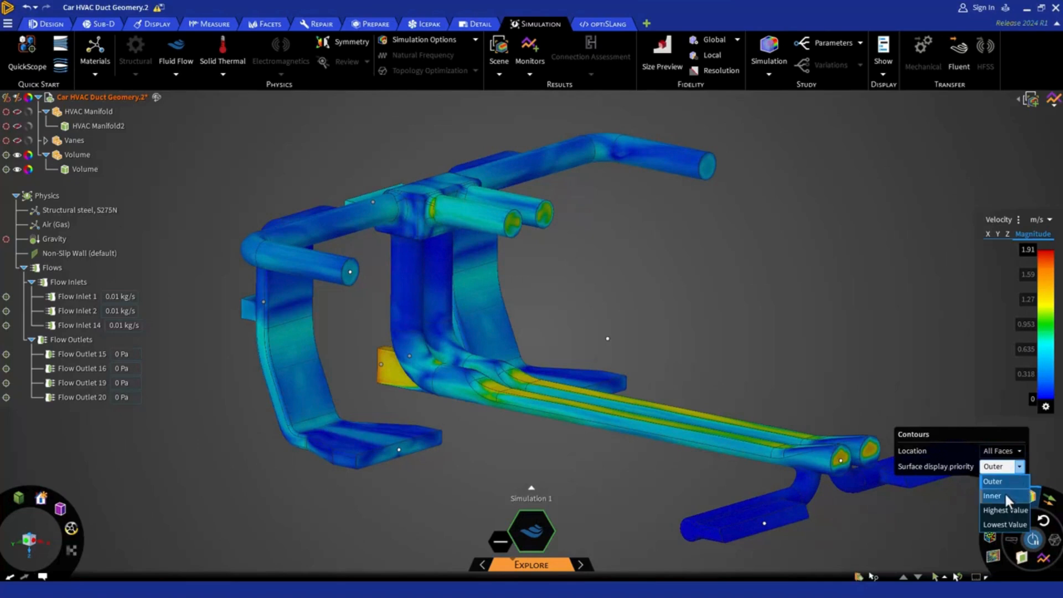
pyautogui.click(1004, 492)
pyautogui.click(1017, 467)
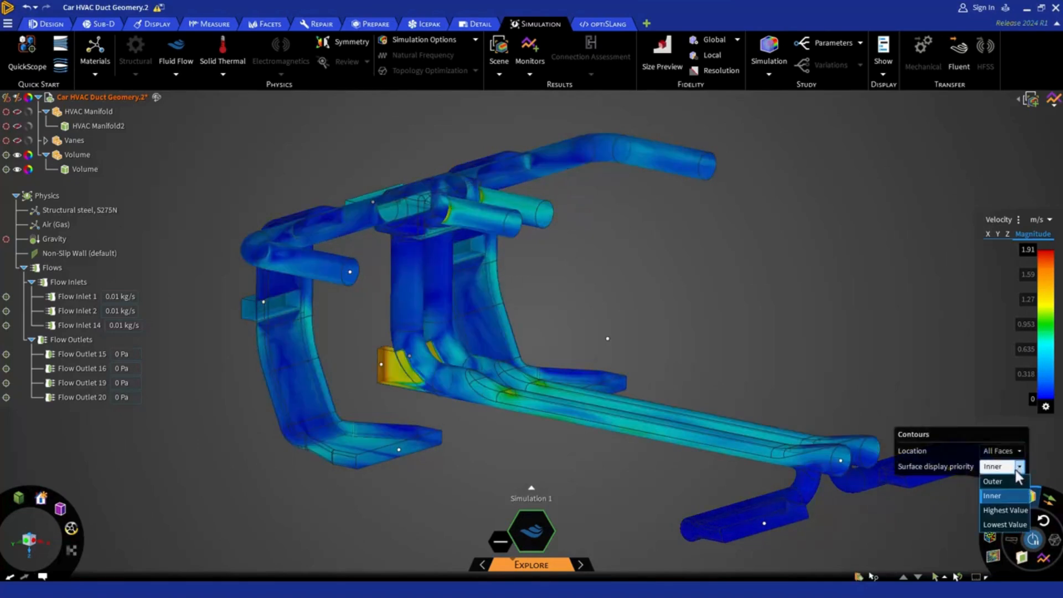
pyautogui.click(1007, 508)
pyautogui.click(1018, 469)
pyautogui.click(1002, 523)
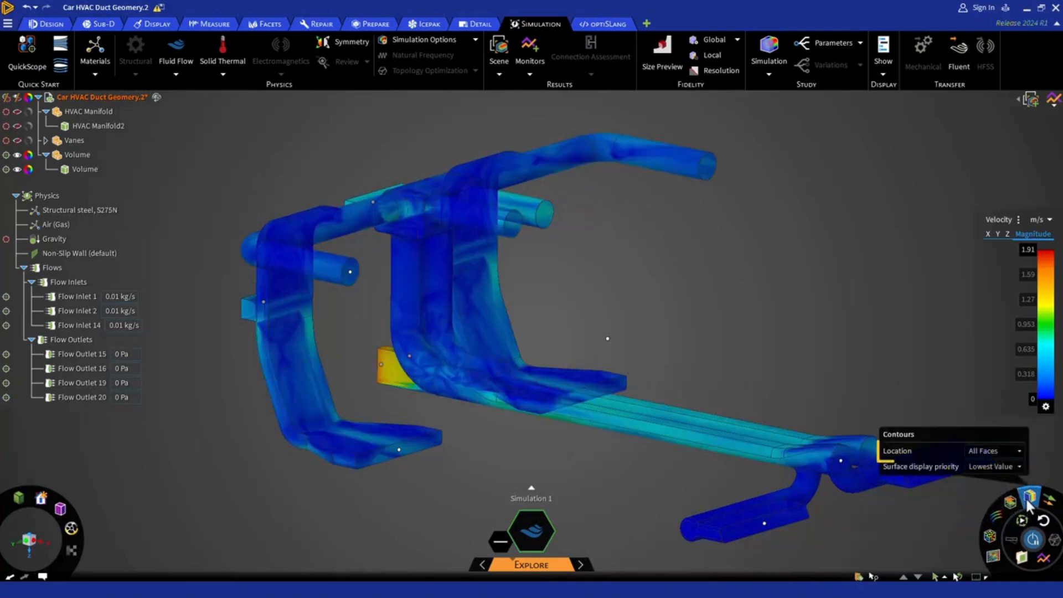
# Set the velocity contour location to All Bodies
pyautogui.click(1019, 450)
pyautogui.click(1020, 452)
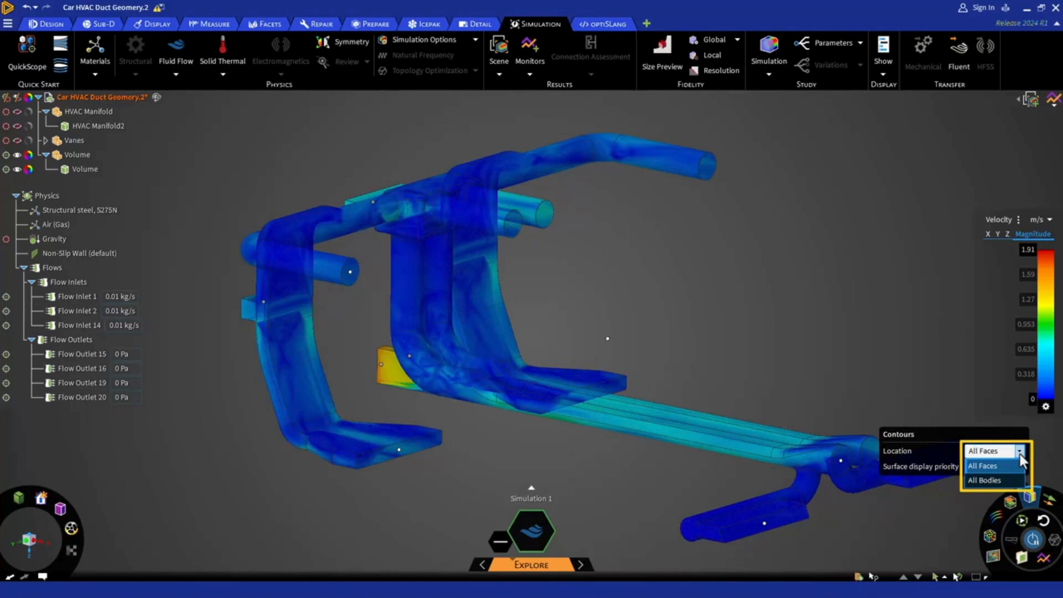
pyautogui.click(996, 481)
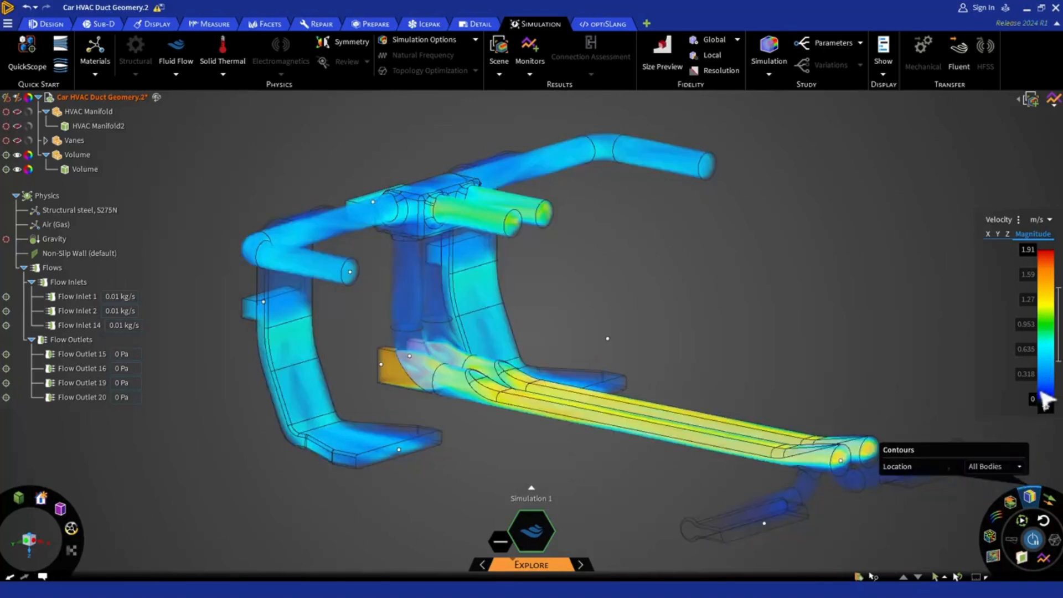
# Filter the velocity contours in the volume by raising the legend's lower range limit and shifting the displayed range
pyautogui.moveTo(1057, 370); pyautogui.dragTo(1059, 324)
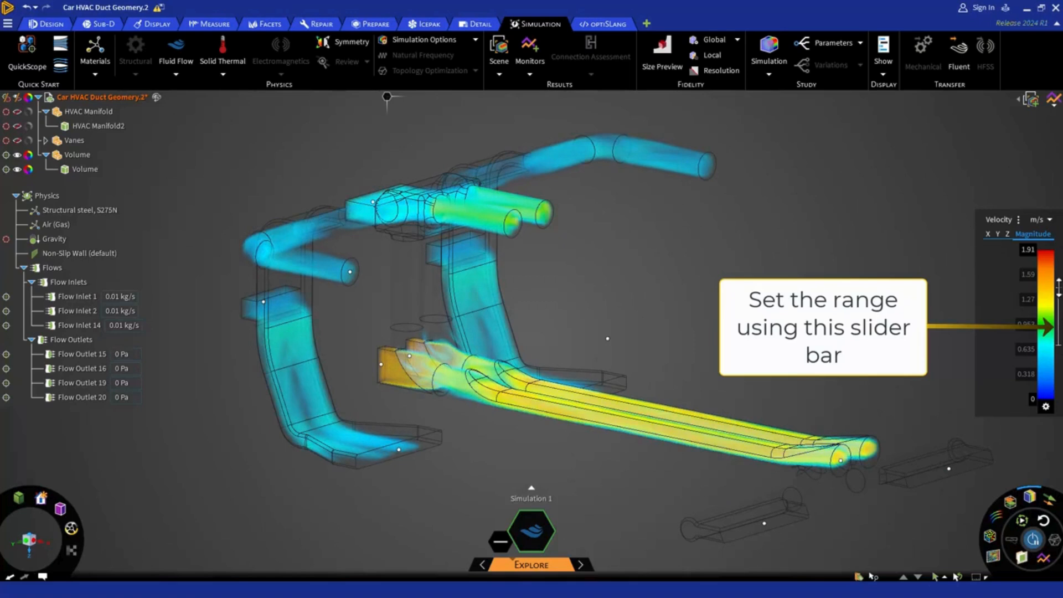
pyautogui.moveTo(1058, 283); pyautogui.dragTo(1059, 327)
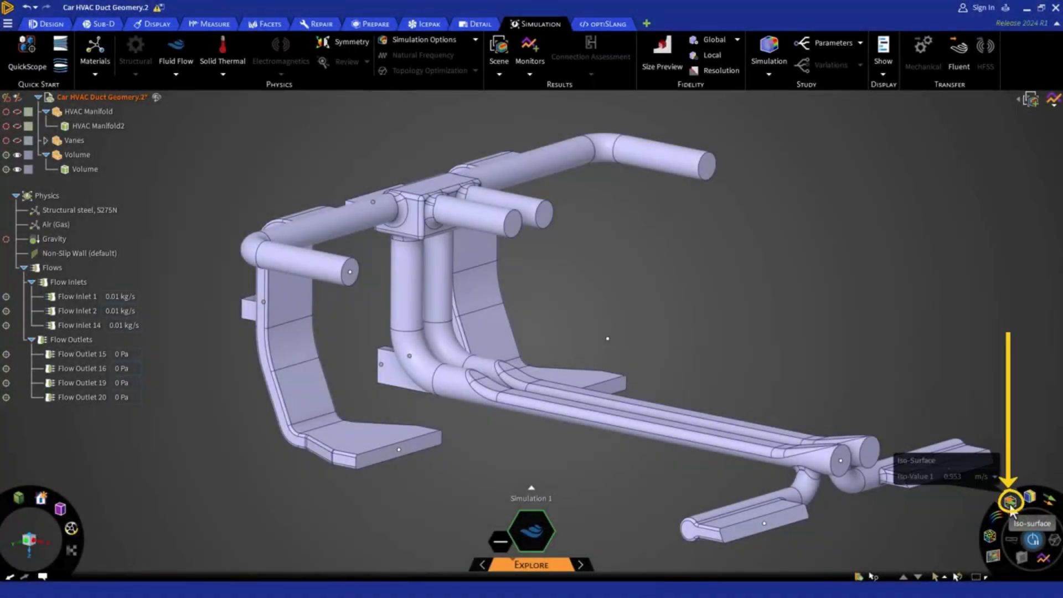
# Display the velocity result as an iso-surface and set Iso-Value 1 to 1 m/s
pyautogui.click(1009, 506)
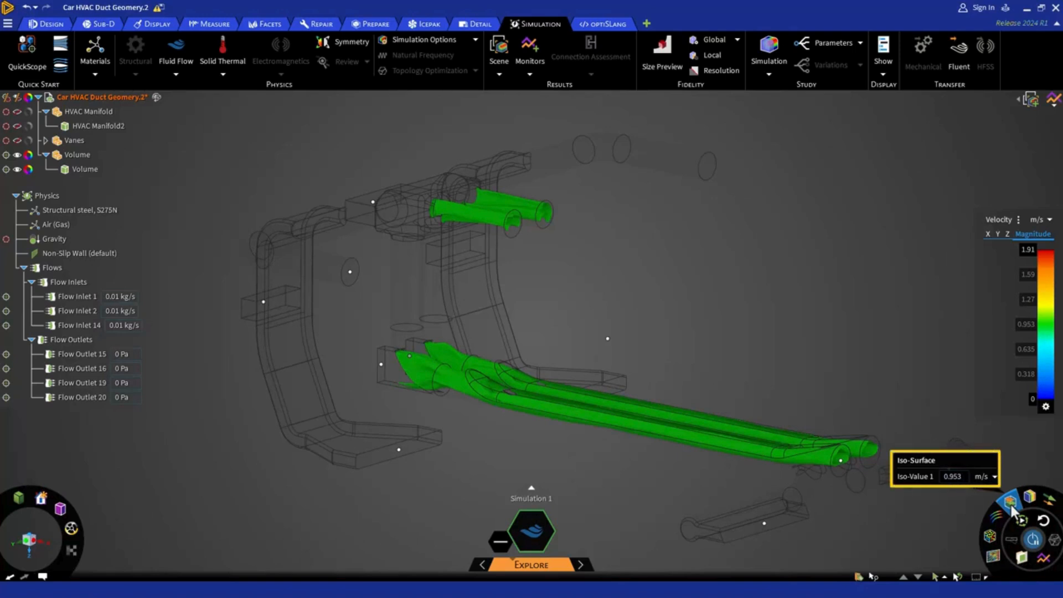
pyautogui.click(965, 477)
pyautogui.write('1')
pyautogui.press('Return')
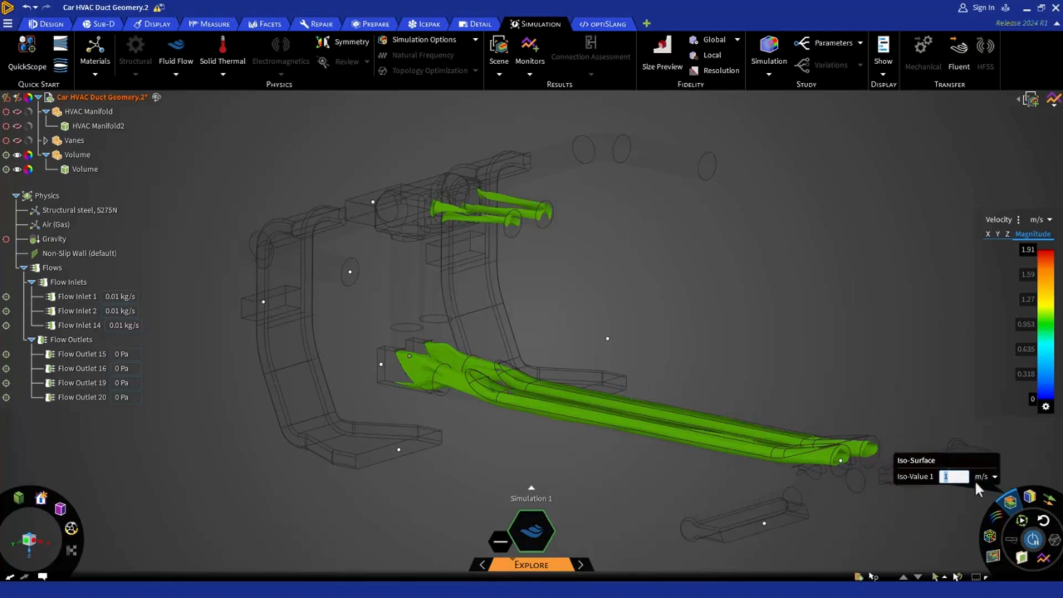
# Lower the iso-value to about 0.318 m/s with its slider and turn off the iso-surface
pyautogui.click(994, 476)
pyautogui.moveTo(989, 494); pyautogui.dragTo(948, 494)
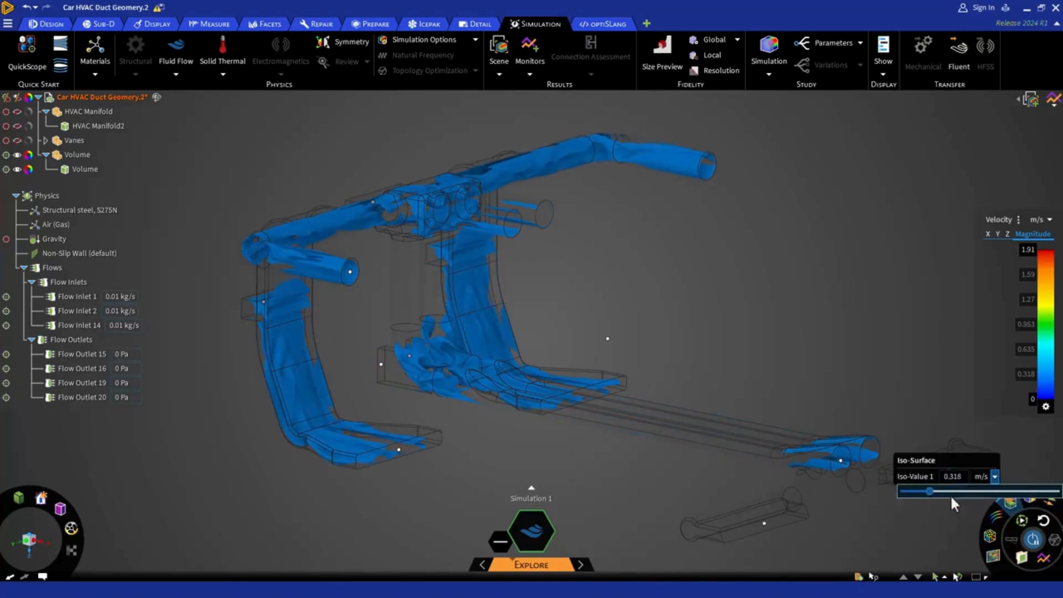
pyautogui.click(1009, 501)
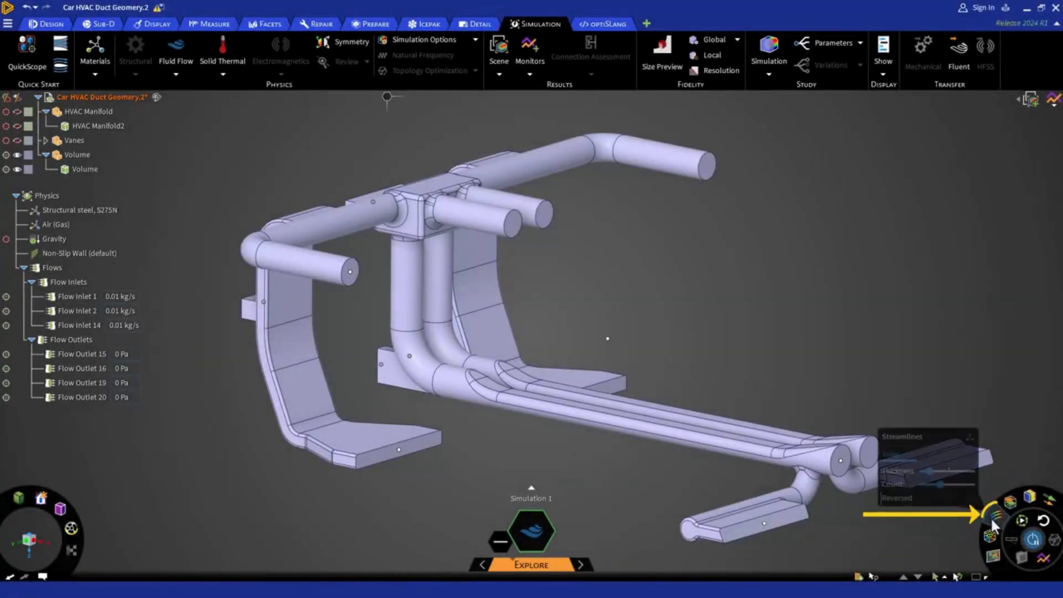
# Display the velocity as tube streamlines and increase their thickness and count
pyautogui.click(994, 520)
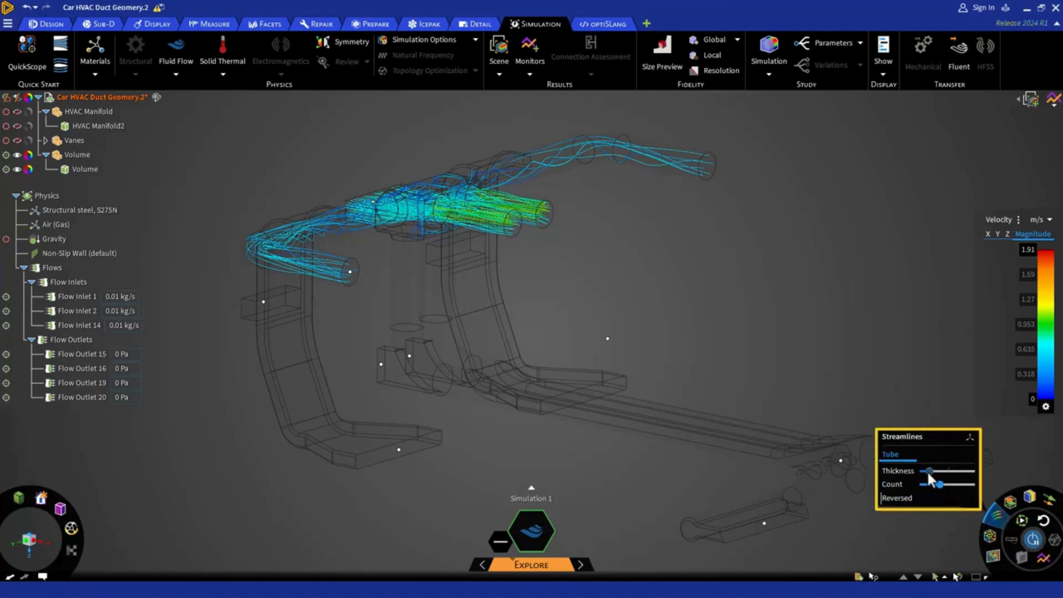
pyautogui.moveTo(928, 473)
pyautogui.mouseDown()
pyautogui.moveTo(964, 484)
pyautogui.moveTo(937, 487)
pyautogui.mouseUp()
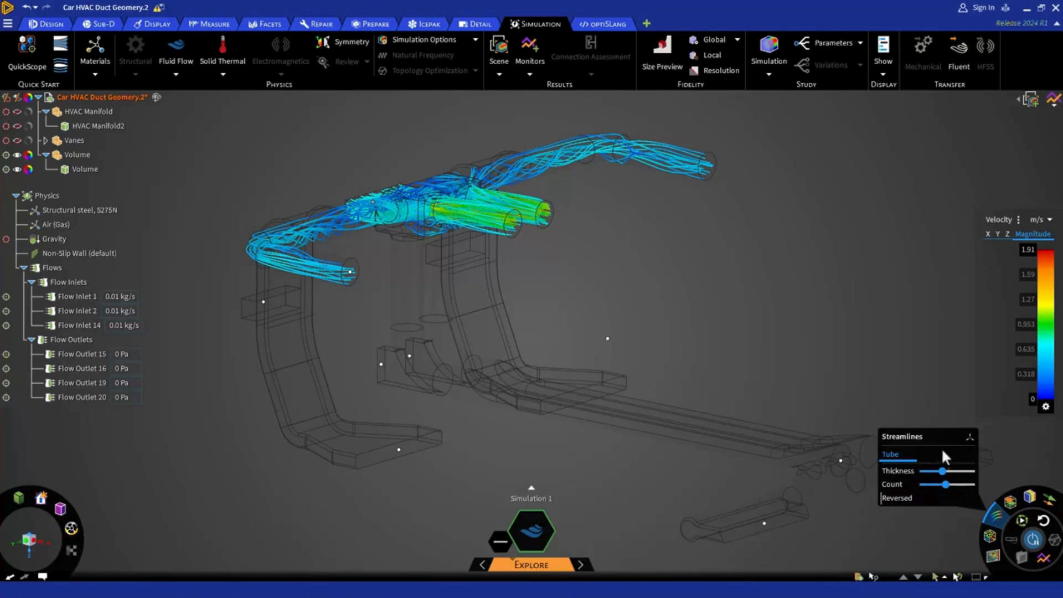
# Activate the streamline emitter and move it from the manifold inlet down into the twin vertical ducts
pyautogui.click(969, 442)
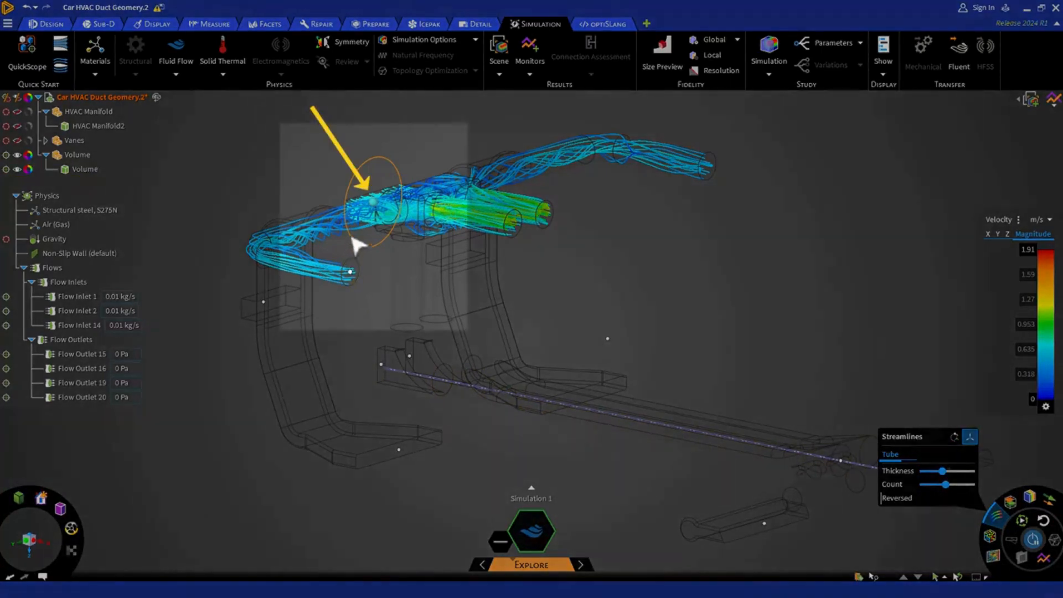
pyautogui.click(371, 211)
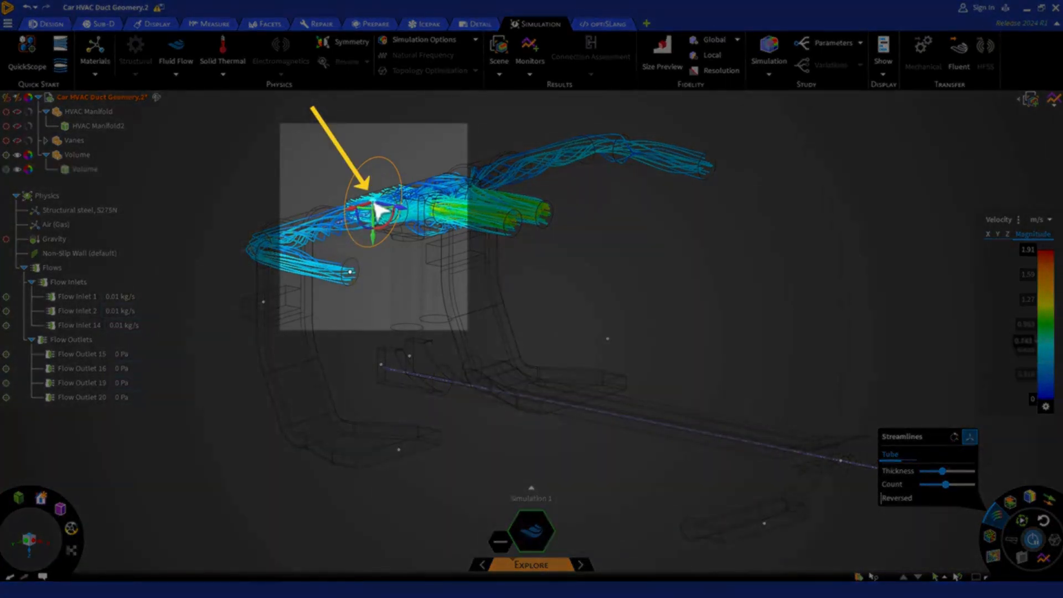
pyautogui.scroll(3, 379, 210)
pyautogui.scroll(-2, 404, 210)
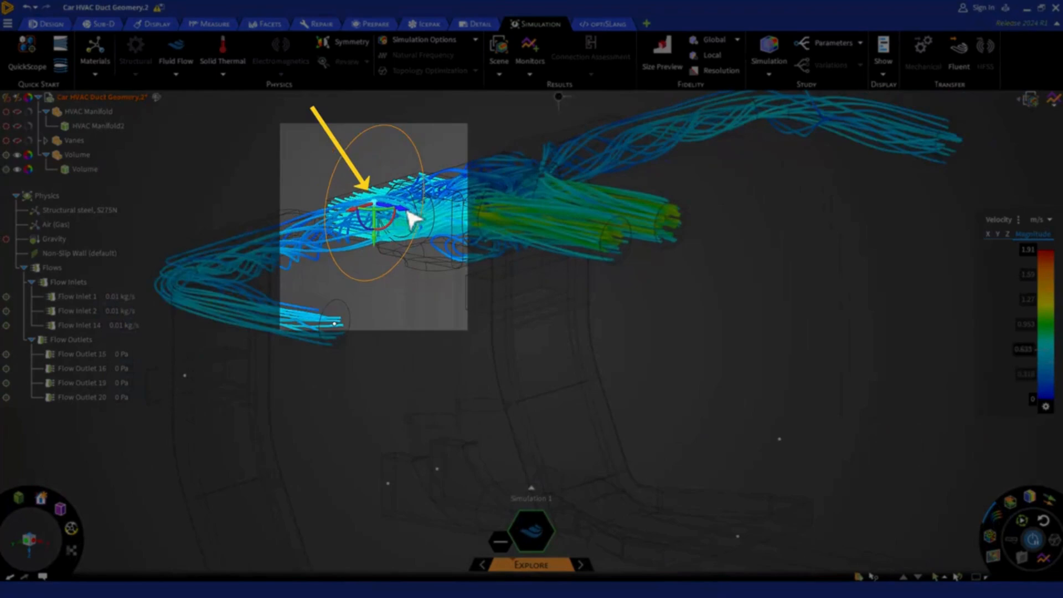
pyautogui.moveTo(414, 212); pyautogui.dragTo(463, 395)
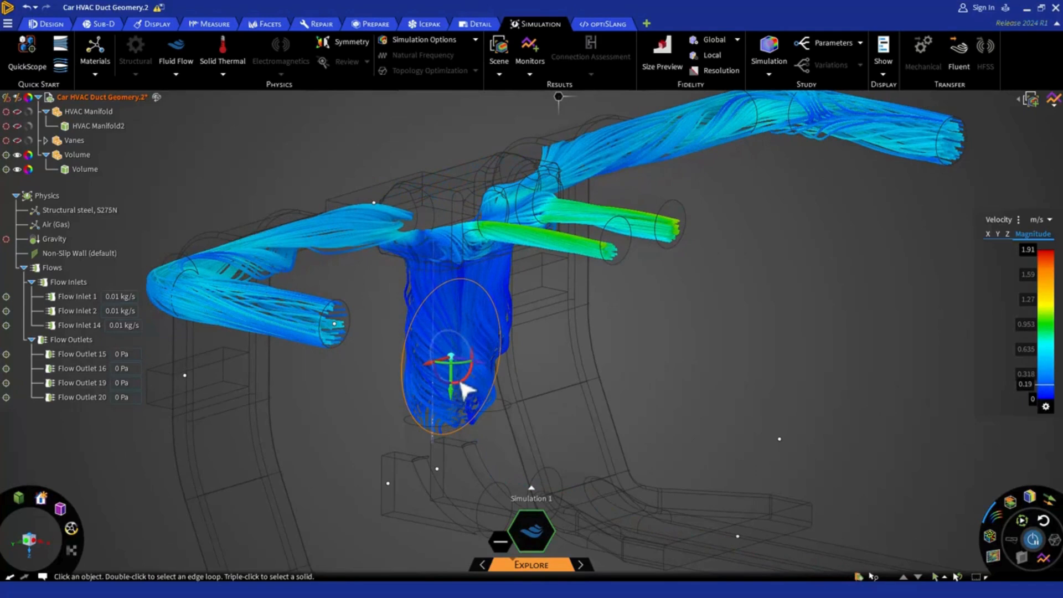
# Reorient the streamline emitter to horizontal, tilt it, and enlarge its circle to span both vertical ducts
pyautogui.click(460, 383)
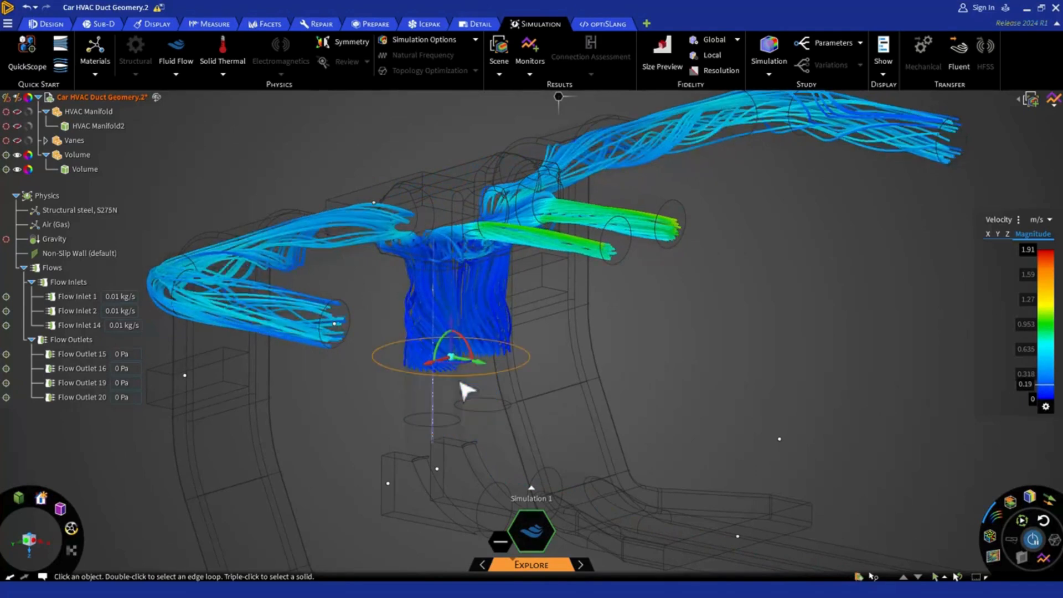
pyautogui.moveTo(470, 346); pyautogui.dragTo(525, 394)
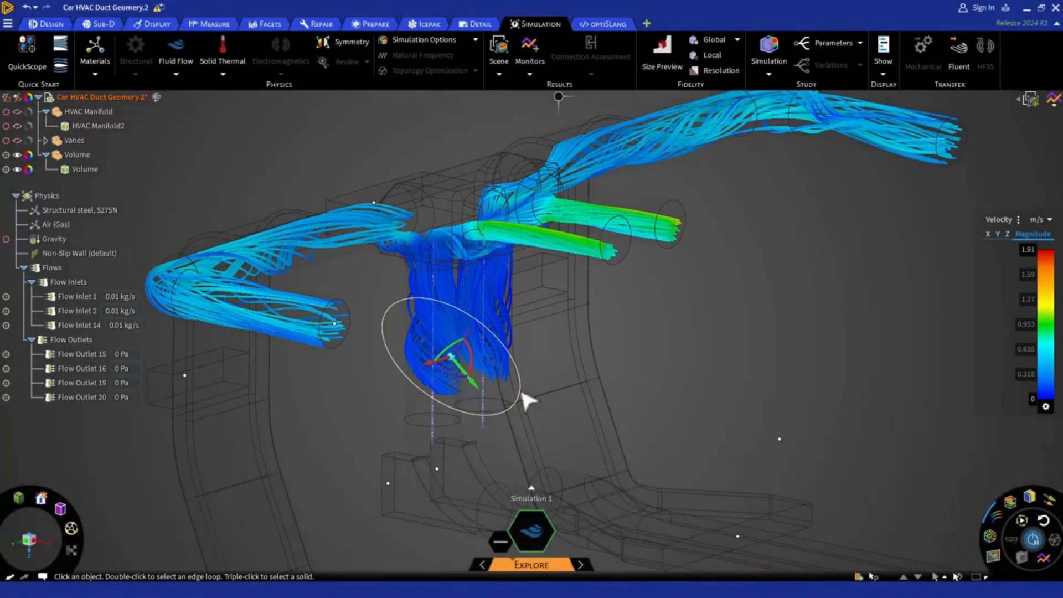
pyautogui.moveTo(523, 394); pyautogui.dragTo(542, 375)
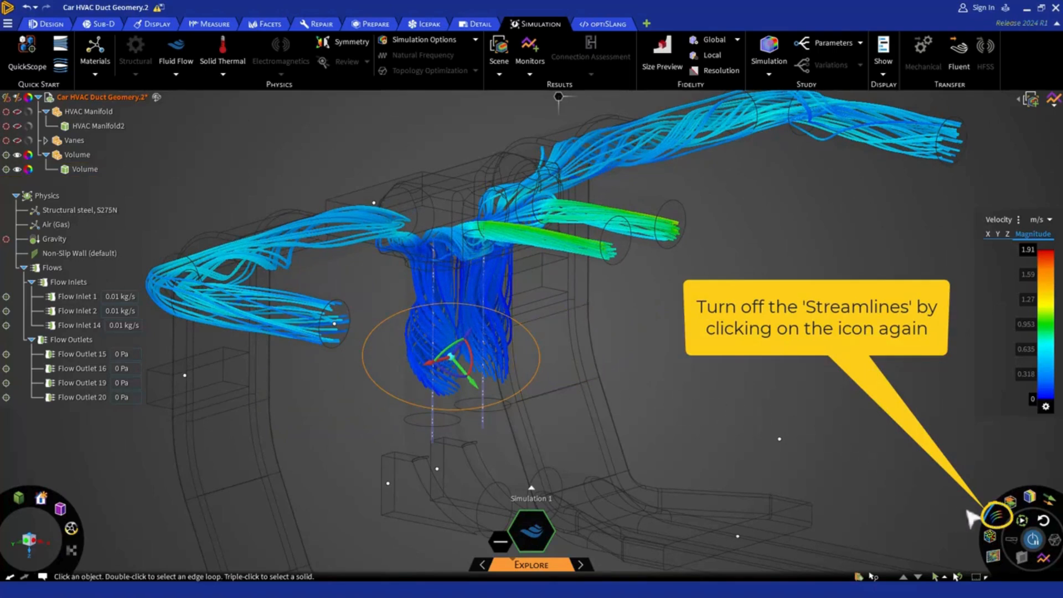
# Turn off the streamlines and display the airflow through the whole duct volume as velocity-coloured particles
pyautogui.click(993, 521)
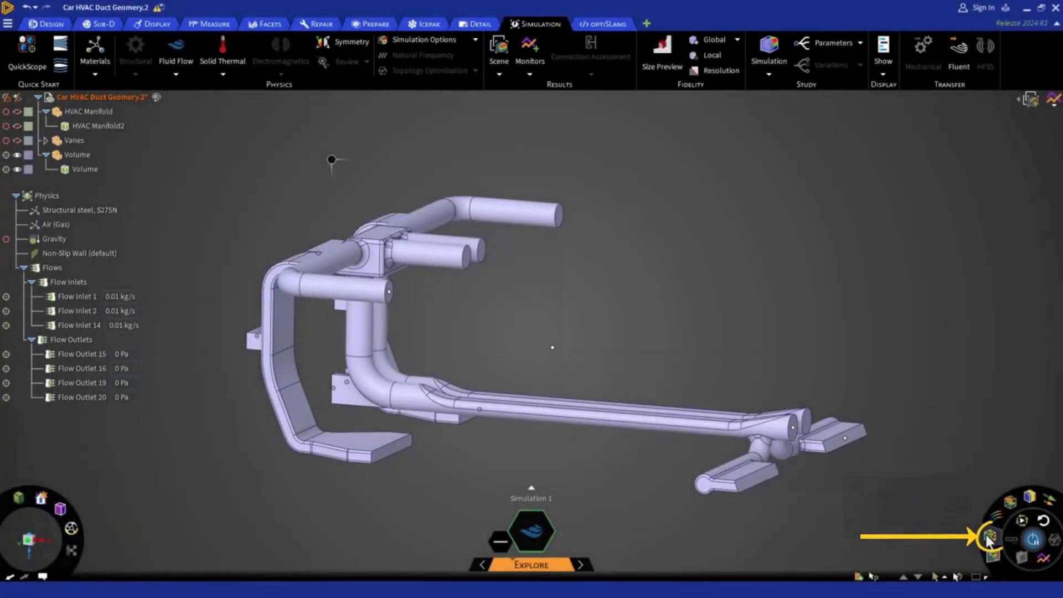
pyautogui.click(989, 537)
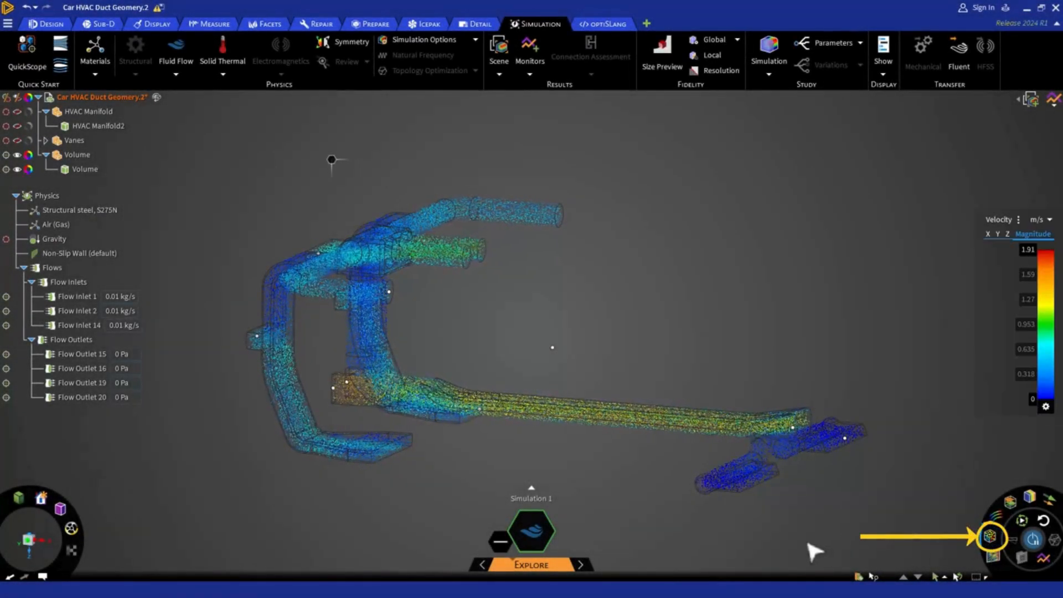
pyautogui.moveTo(812, 551); pyautogui.dragTo(757, 554, button='middle')
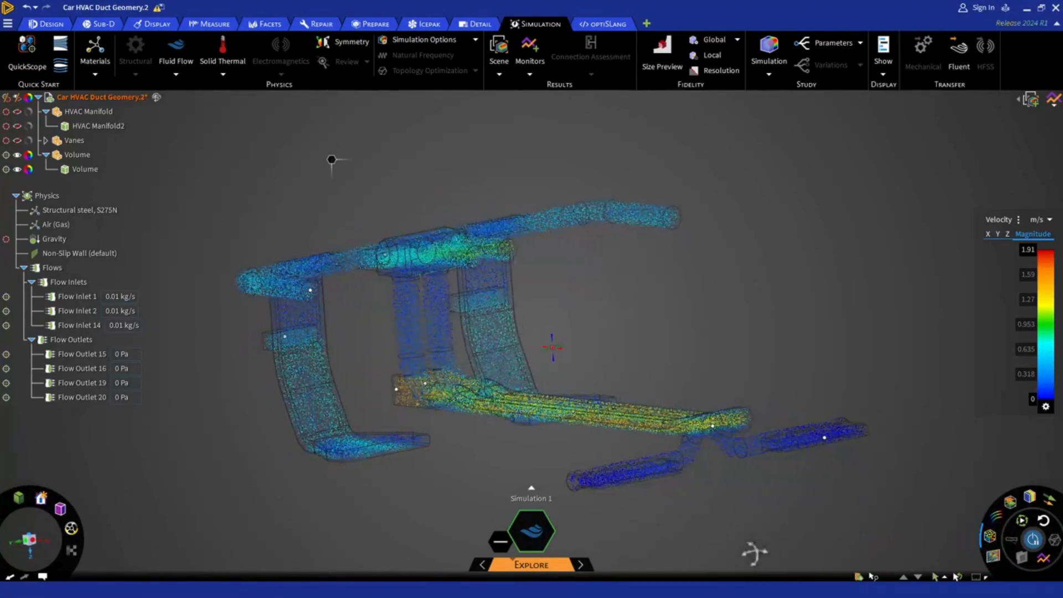
pyautogui.moveTo(859, 472); pyautogui.dragTo(897, 508, button='middle')
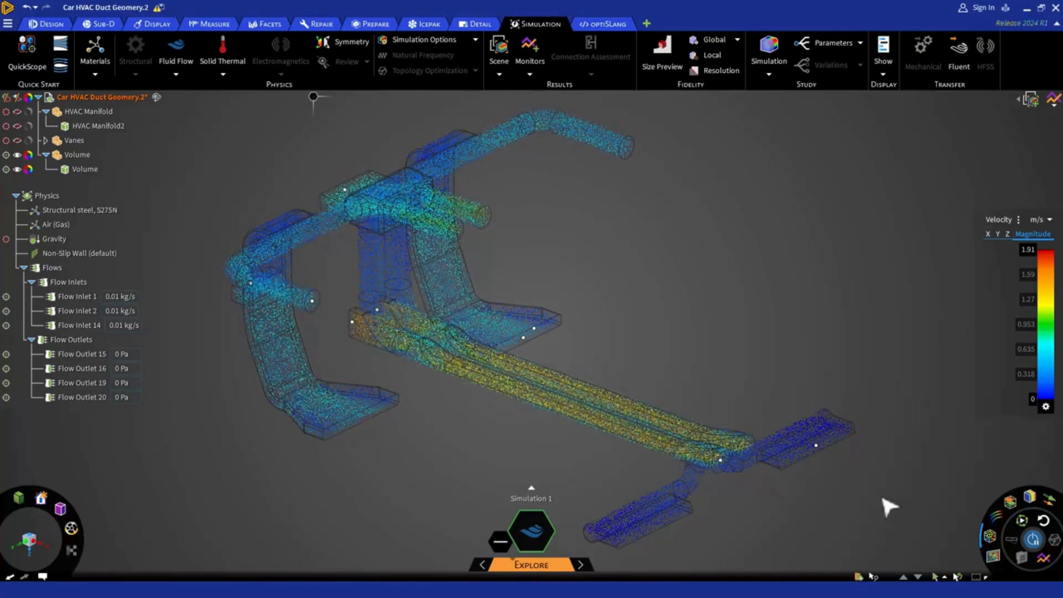
# Narrow the particle range and increase the particle animation speed
pyautogui.click(985, 534)
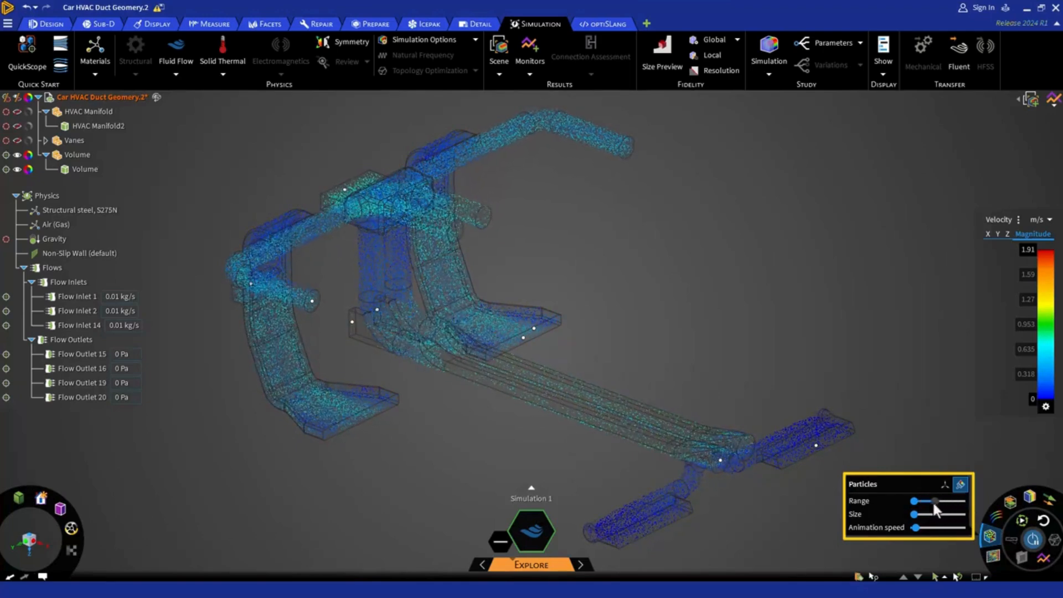
pyautogui.moveTo(914, 514)
pyautogui.mouseDown()
pyautogui.moveTo(948, 515)
pyautogui.moveTo(915, 517)
pyautogui.moveTo(941, 527)
pyautogui.mouseUp()
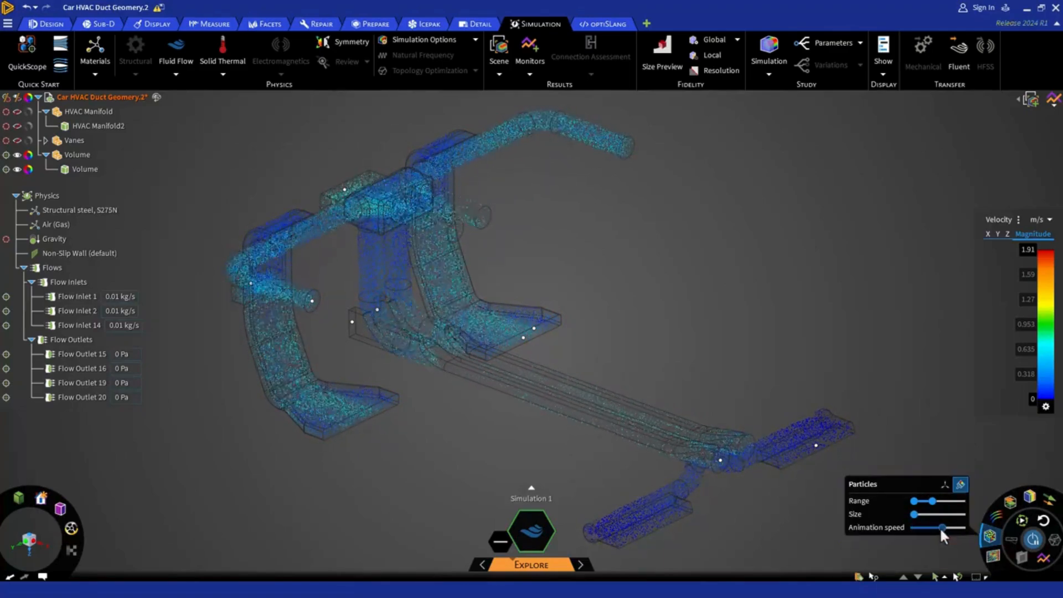
# Emit the particles from a local emitter, move it from the manifold inlet to the lower inlet ducts, and turn off the particles
pyautogui.click(945, 485)
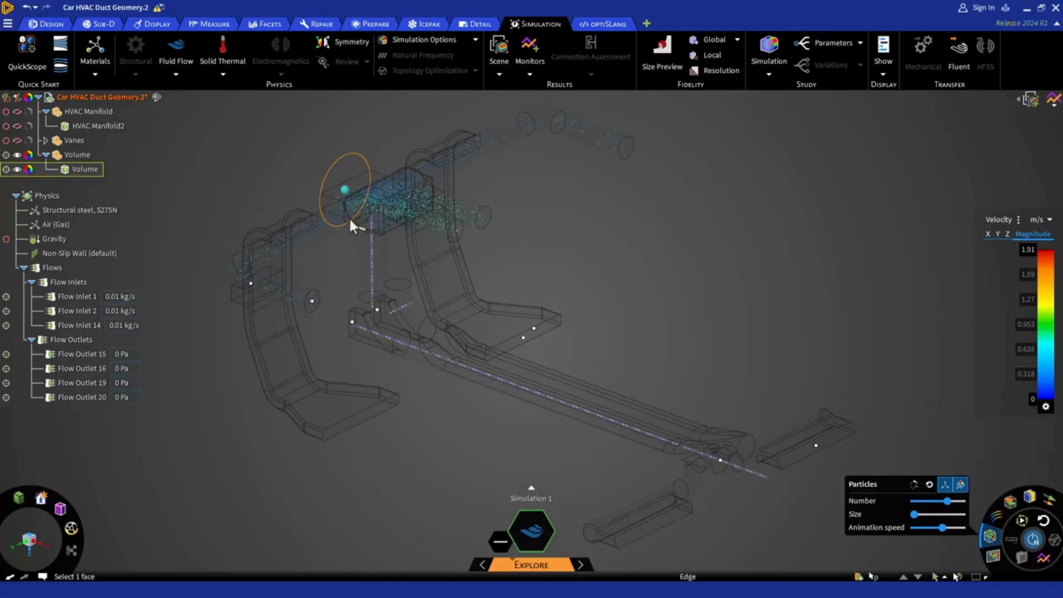
pyautogui.moveTo(344, 194)
pyautogui.moveTo(345, 198); pyautogui.dragTo(386, 361)
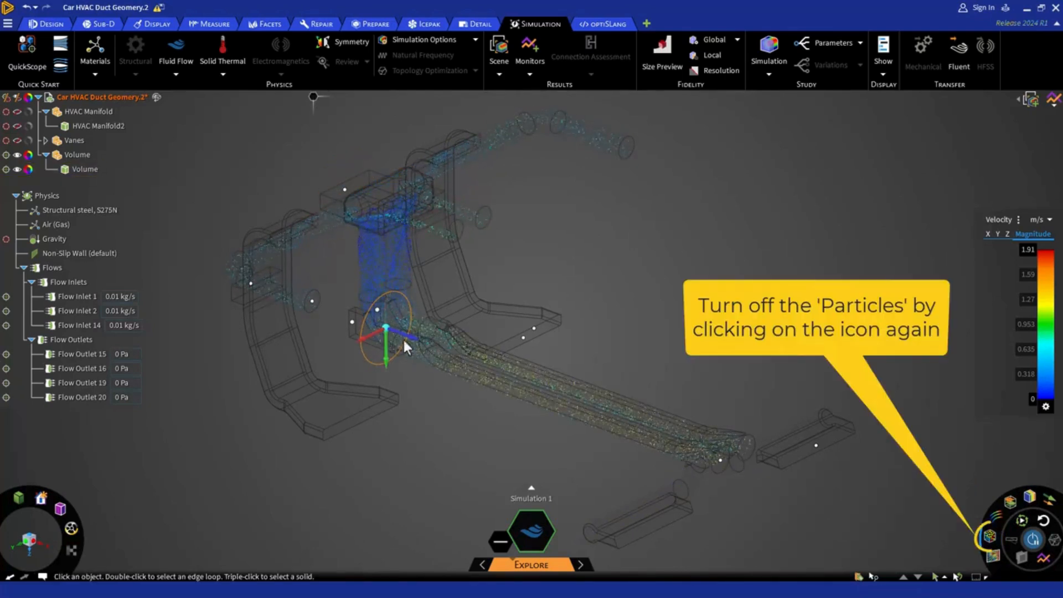
pyautogui.click(986, 544)
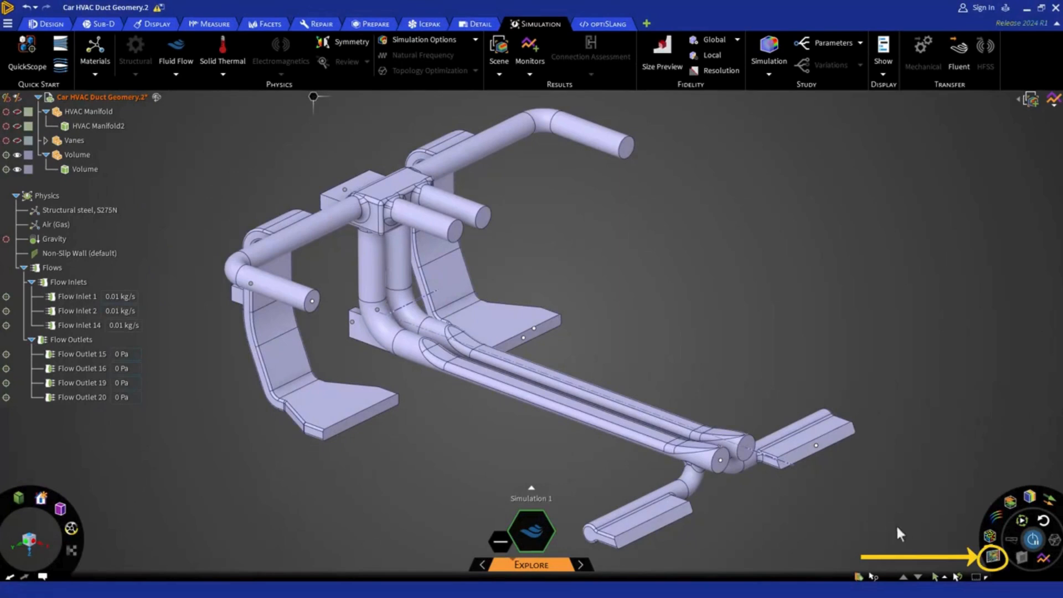
# Display the velocity on a cutting plane through the ducts and rotate the plane to horizontal
pyautogui.click(994, 557)
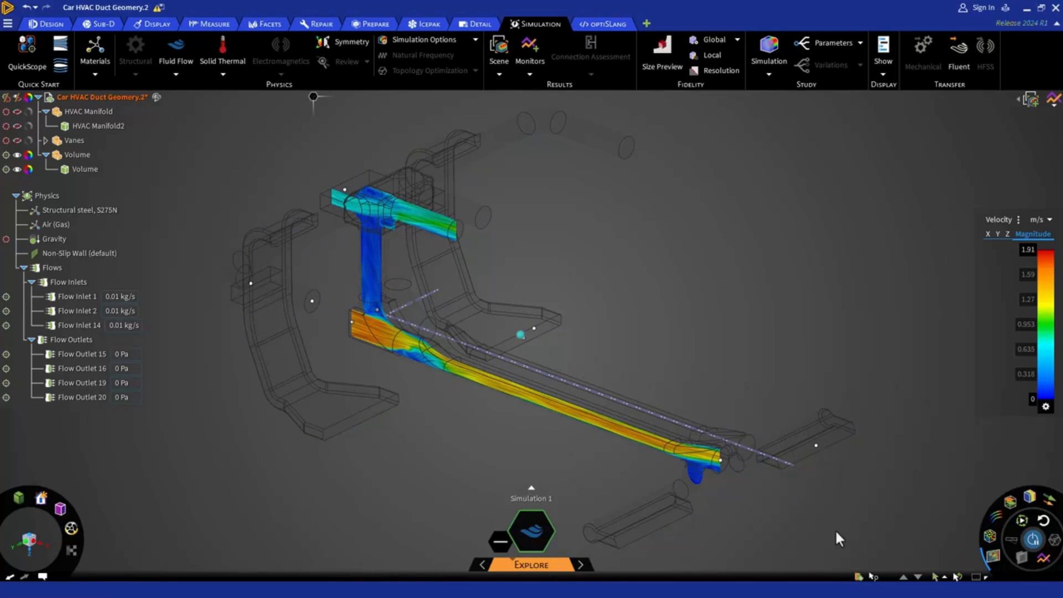
pyautogui.moveTo(835, 529); pyautogui.dragTo(854, 523, button='middle')
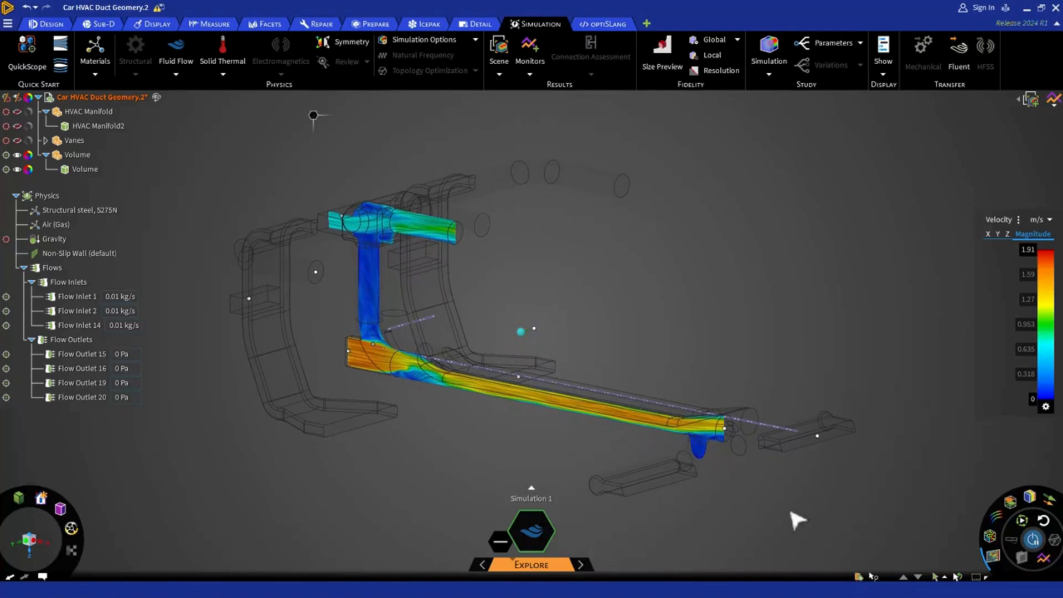
pyautogui.click(530, 346)
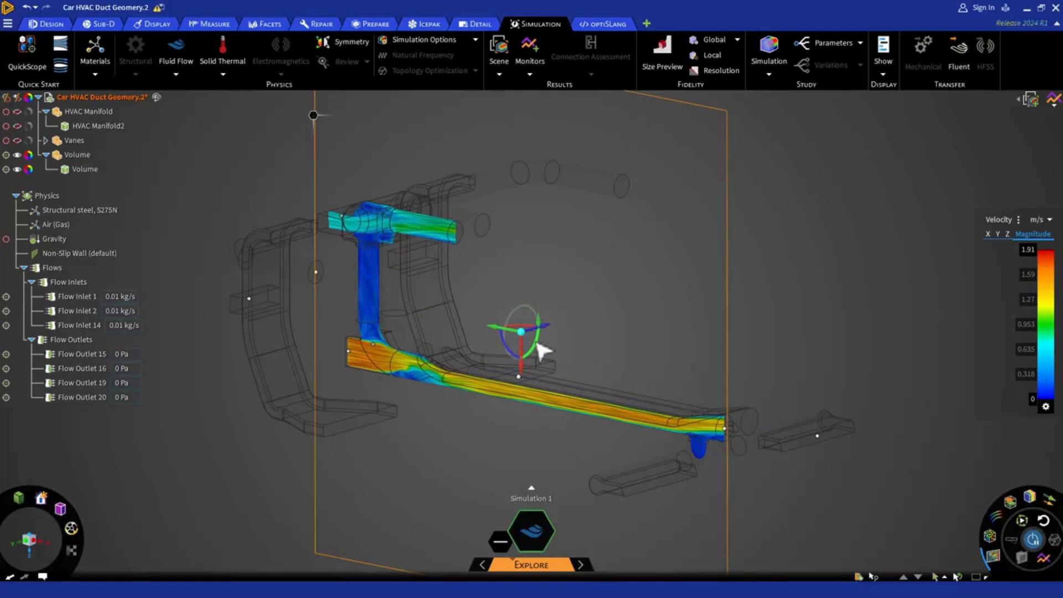
pyautogui.click(540, 349)
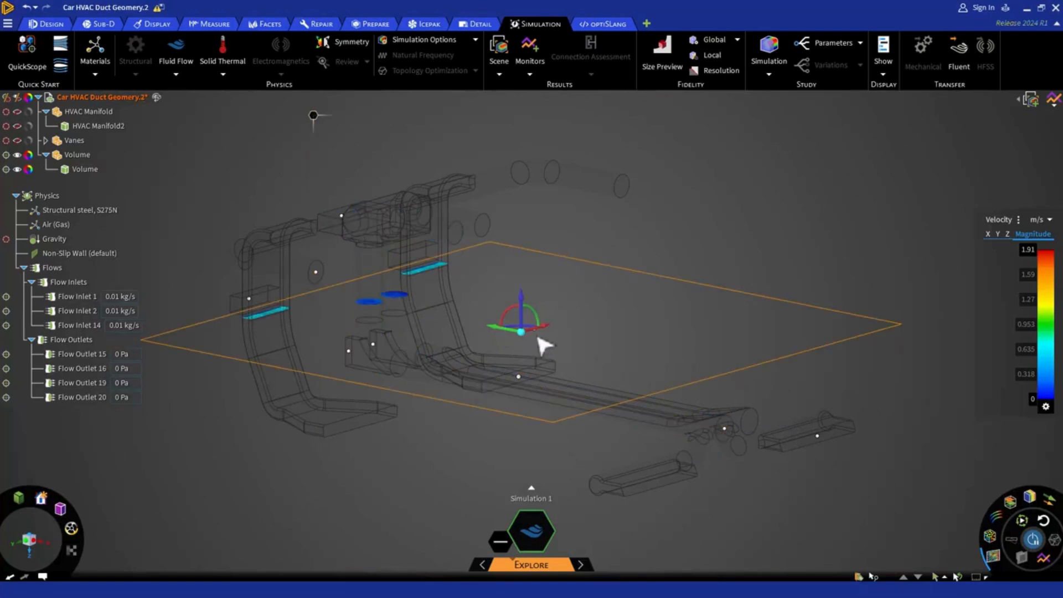
# Lower the horizontal cutting plane to the long central ducts, and rotate it back to vertical through the neighbouring duct
pyautogui.moveTo(525, 306); pyautogui.dragTo(523, 361)
pyautogui.moveTo(525, 362); pyautogui.dragTo(531, 376, button='middle')
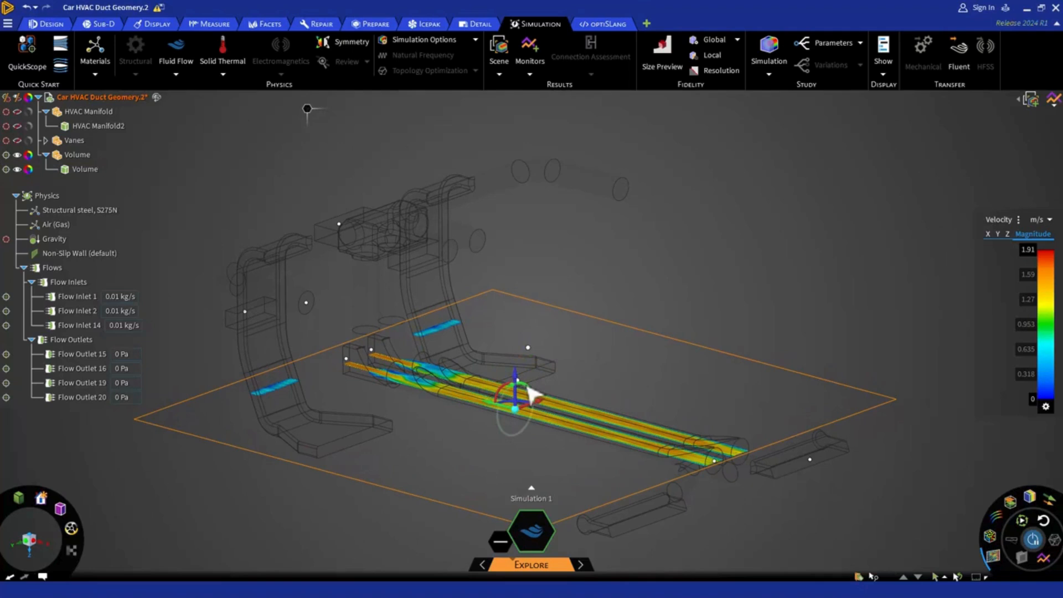
pyautogui.click(528, 388)
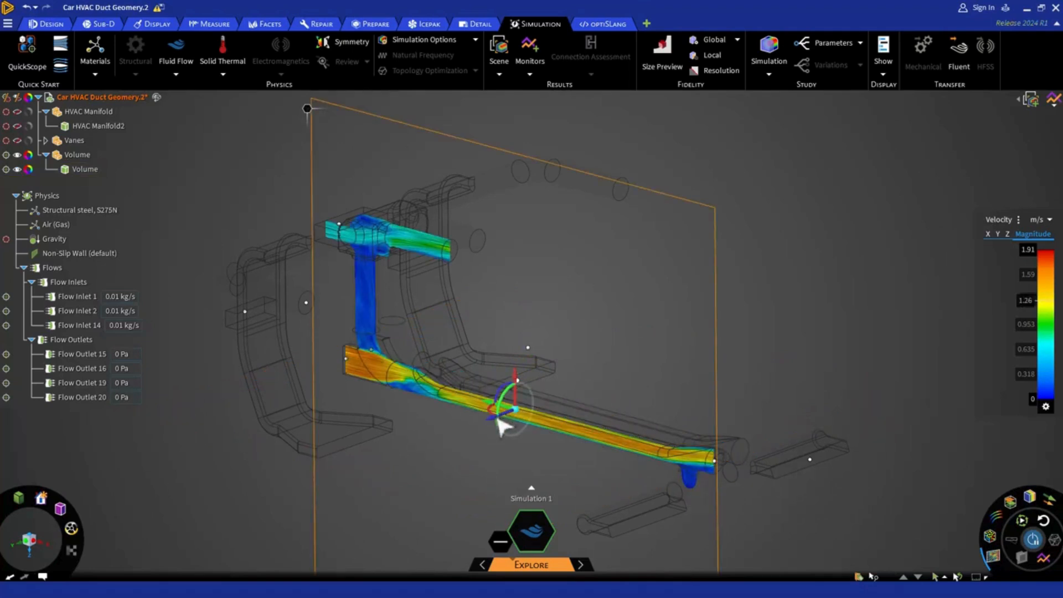
pyautogui.moveTo(504, 425); pyautogui.dragTo(526, 412)
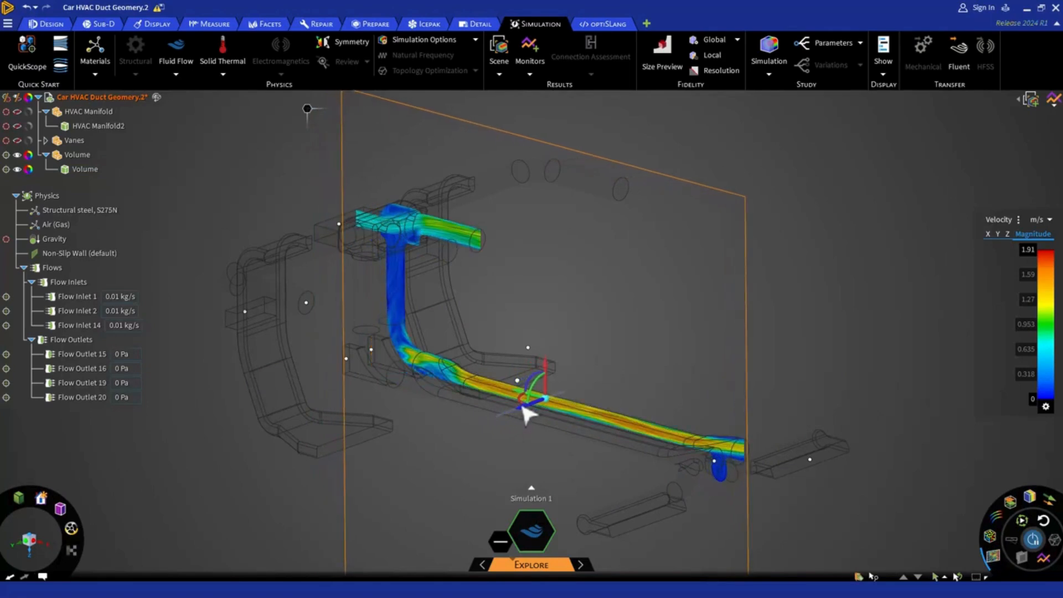
# Combine the cutting plane with streamlines and volume contours in one view
pyautogui.click(997, 519)
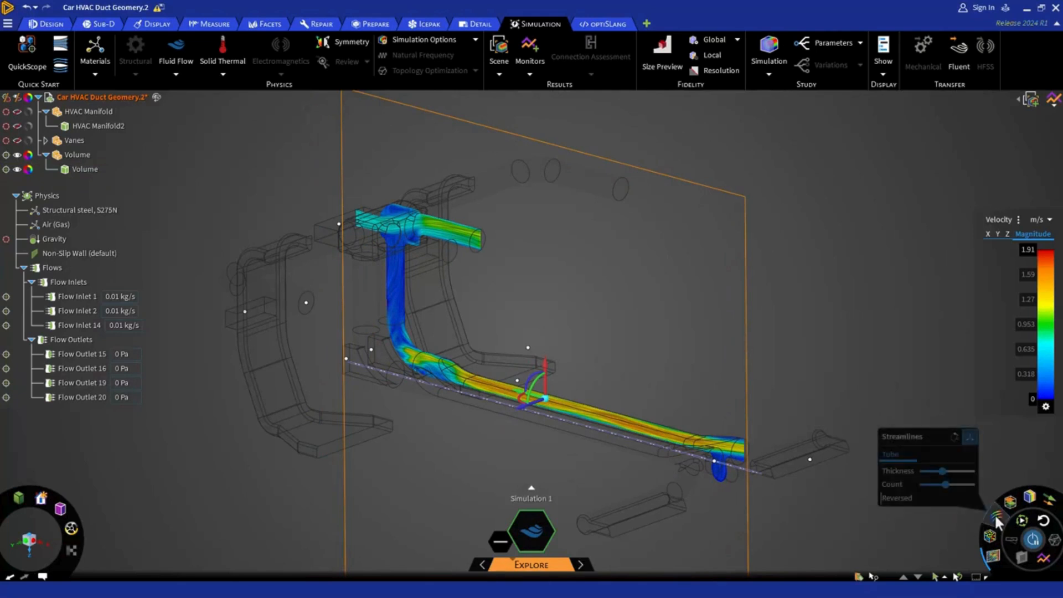
pyautogui.click(1037, 500)
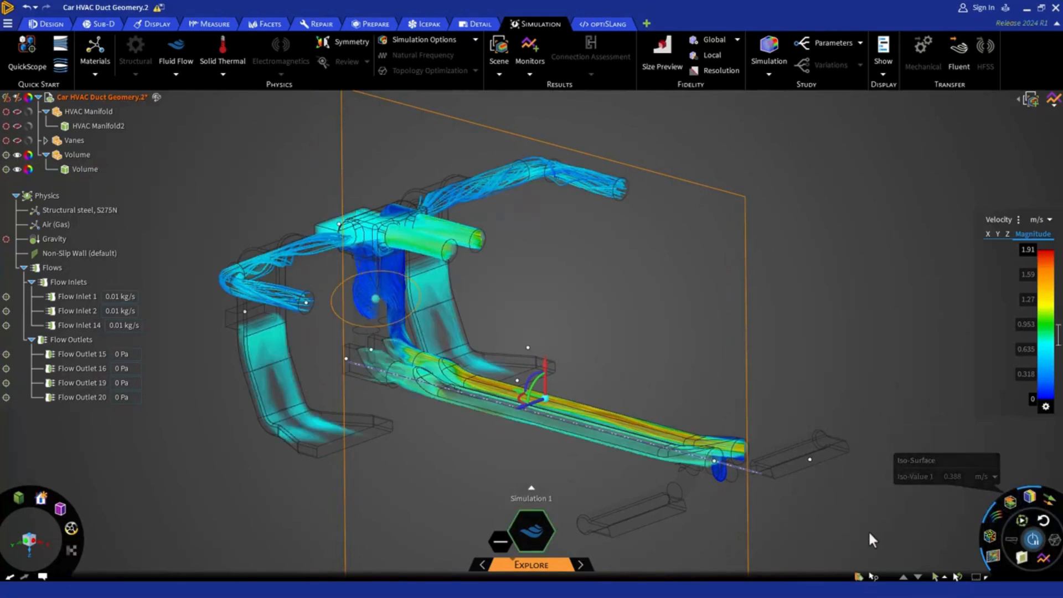
pyautogui.moveTo(843, 523); pyautogui.dragTo(824, 504, button='middle')
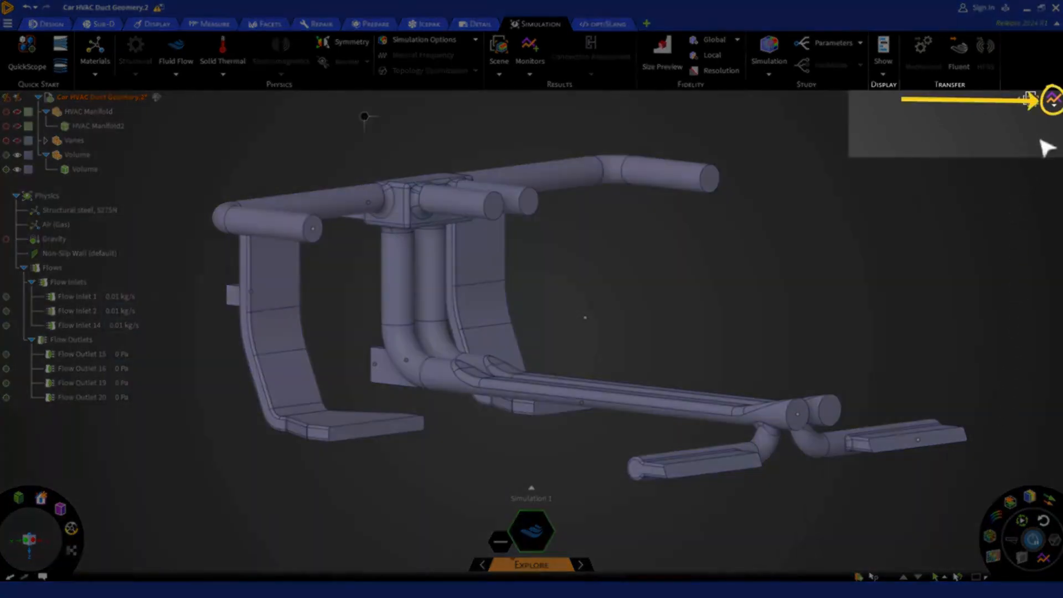
# Display the charts of the Max. Velocity and Pressure Drop monitors, and close both charts
pyautogui.click(1054, 102)
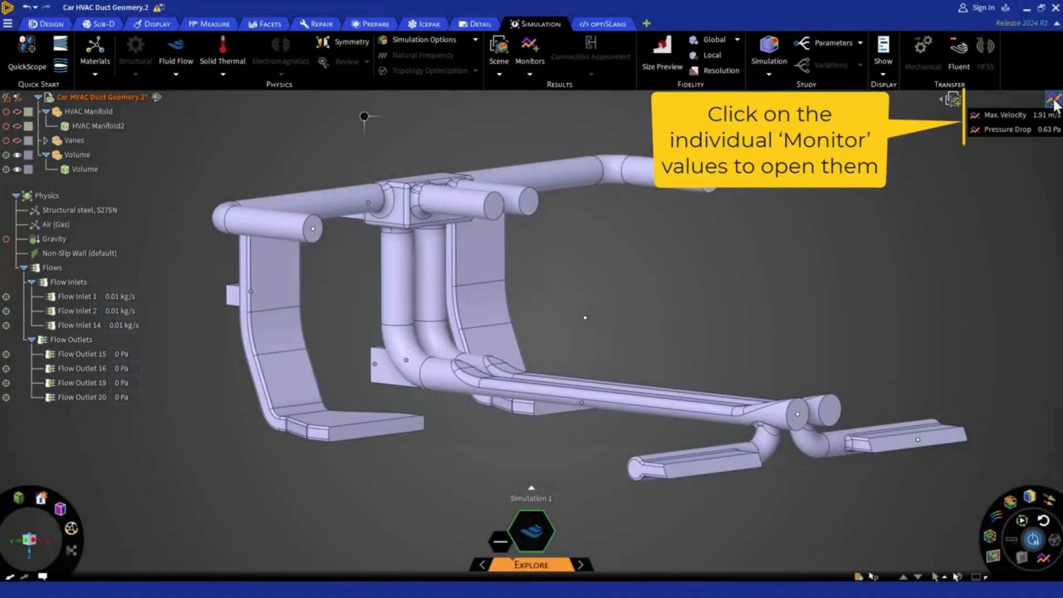
pyautogui.click(1023, 125)
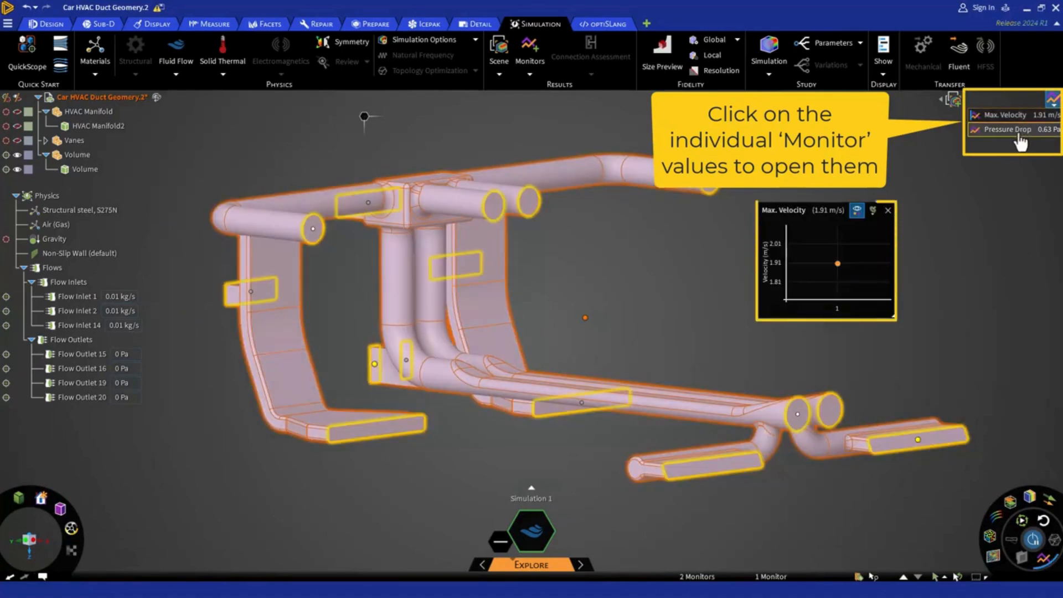
pyautogui.click(1022, 130)
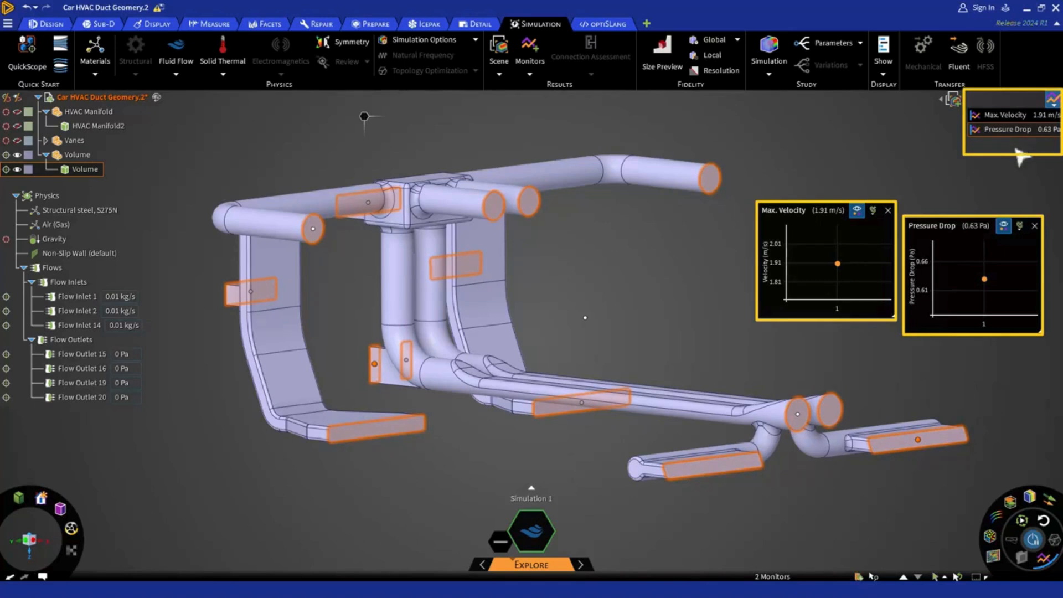
pyautogui.click(1035, 226)
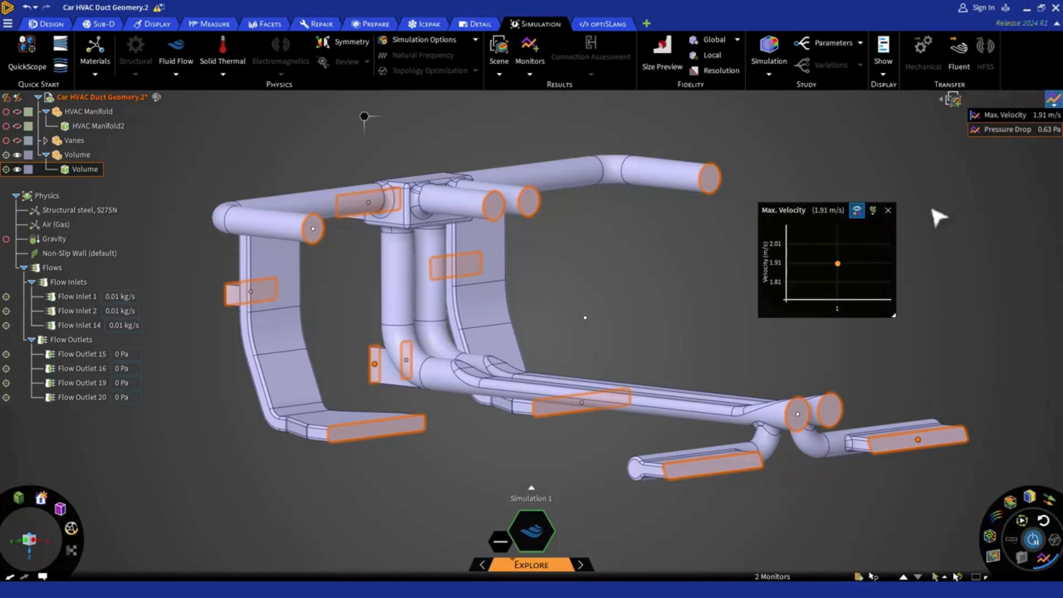
pyautogui.click(888, 210)
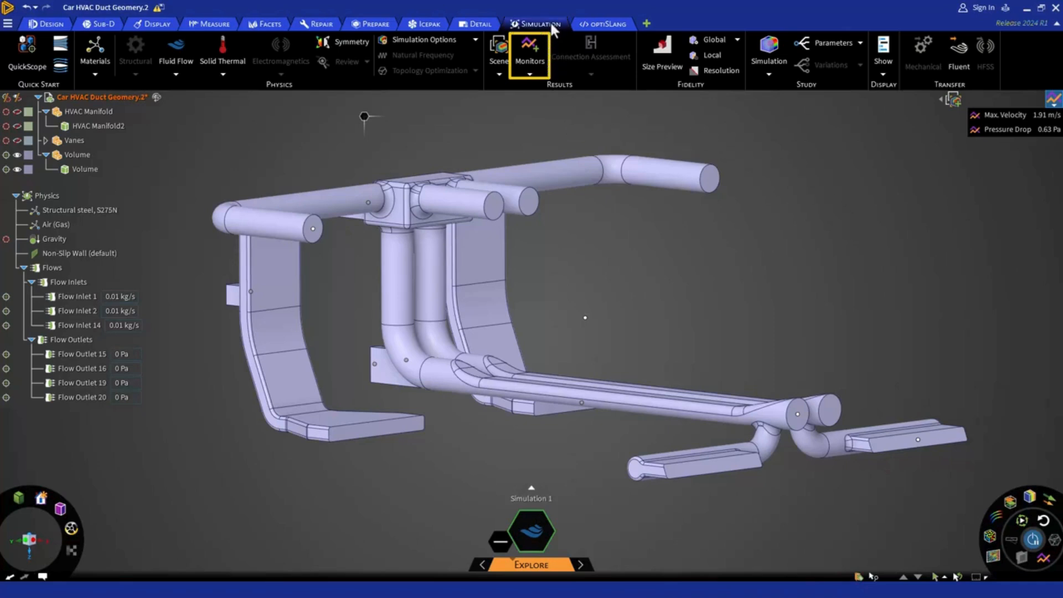
# Create a Mass Flow monitor on the four round upper front outlet faces and close its chart
pyautogui.click(530, 62)
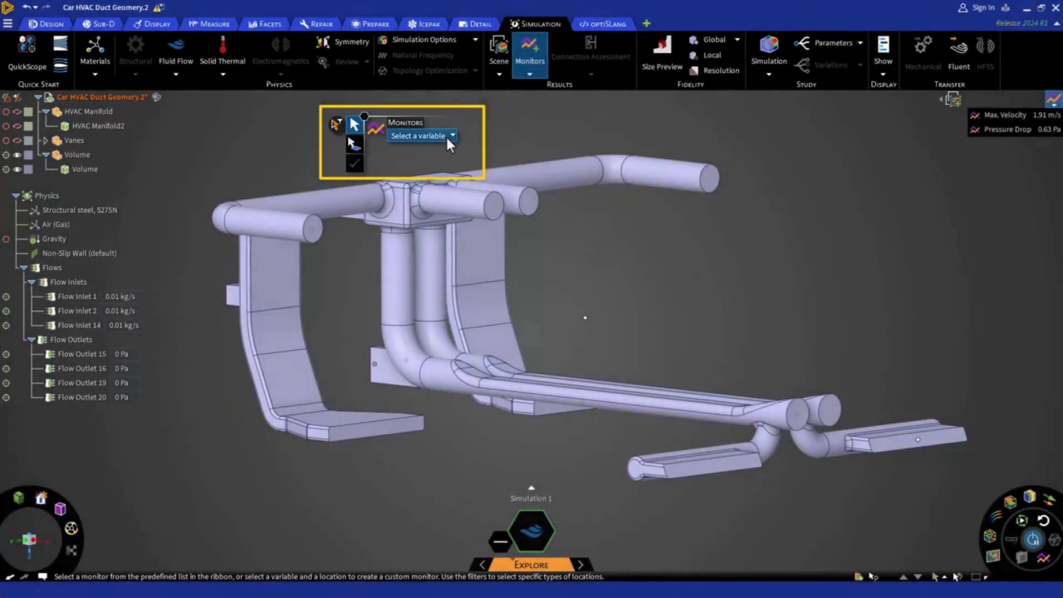
pyautogui.click(447, 137)
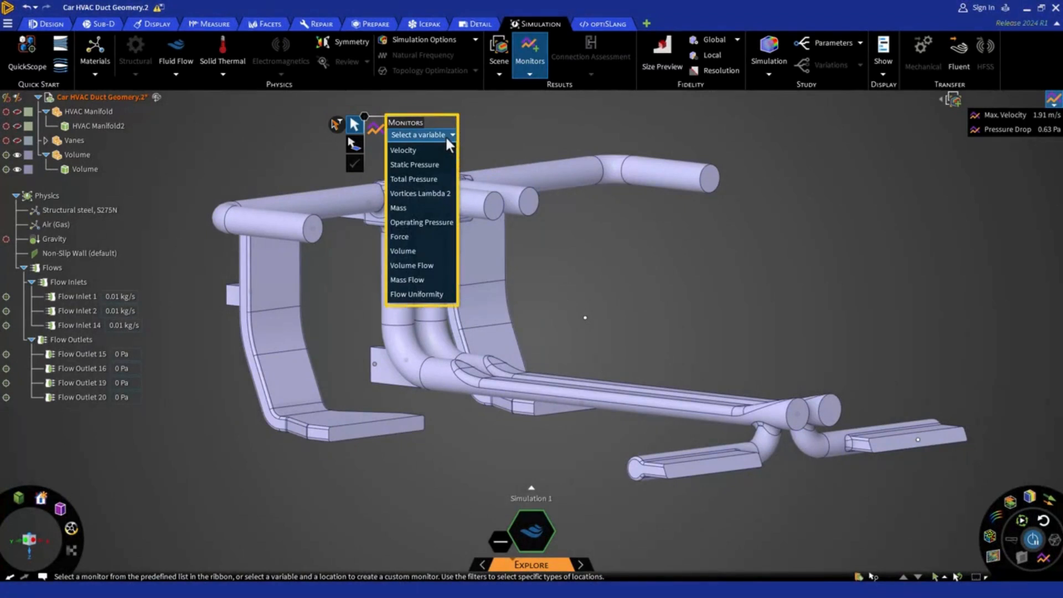
pyautogui.click(433, 282)
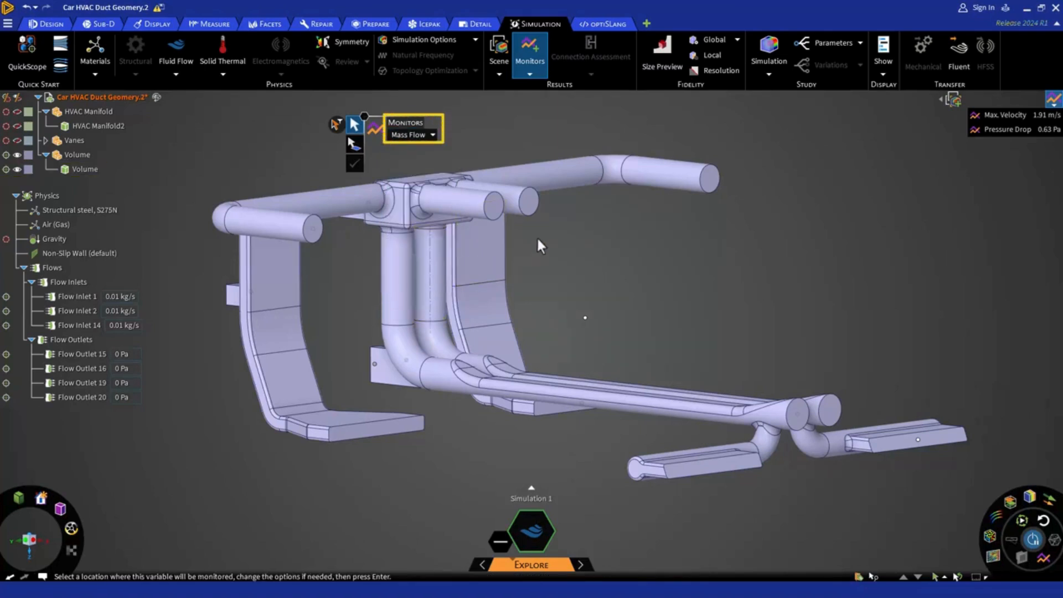
pyautogui.click(529, 209)
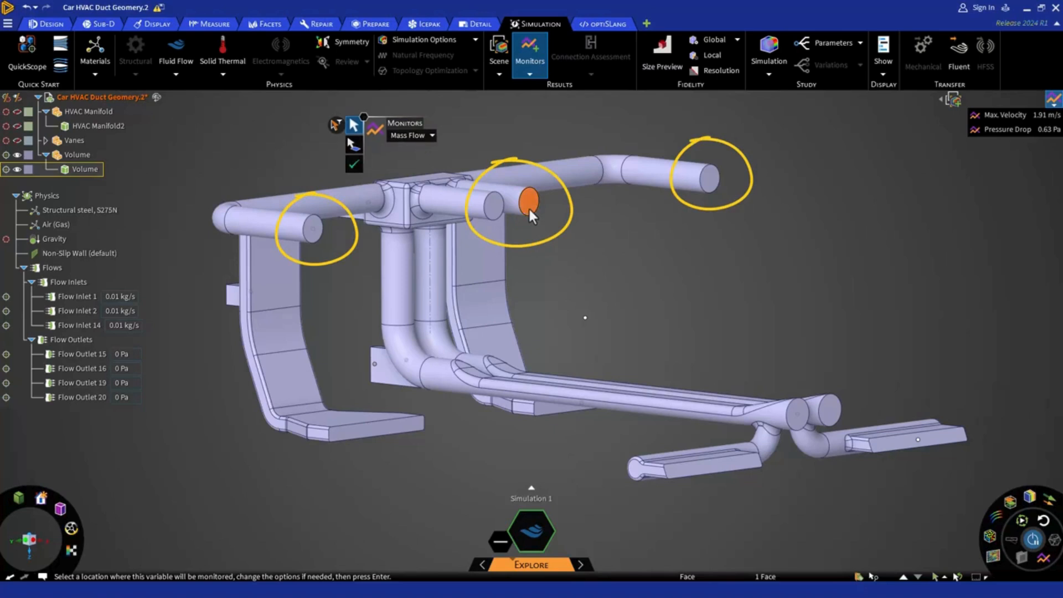
pyautogui.keyDown('ctrl'); pyautogui.click(709, 183); pyautogui.keyUp('ctrl')
pyautogui.keyDown('ctrl'); pyautogui.click(492, 208); pyautogui.keyUp('ctrl')
pyautogui.keyDown('ctrl'); pyautogui.click(311, 229); pyautogui.keyUp('ctrl')
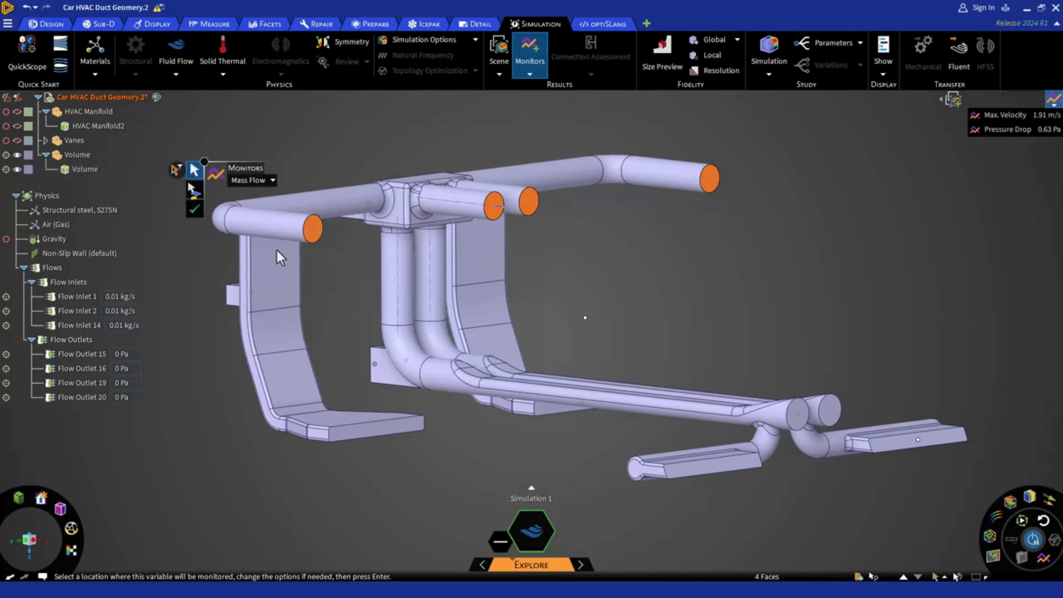
pyautogui.click(194, 213)
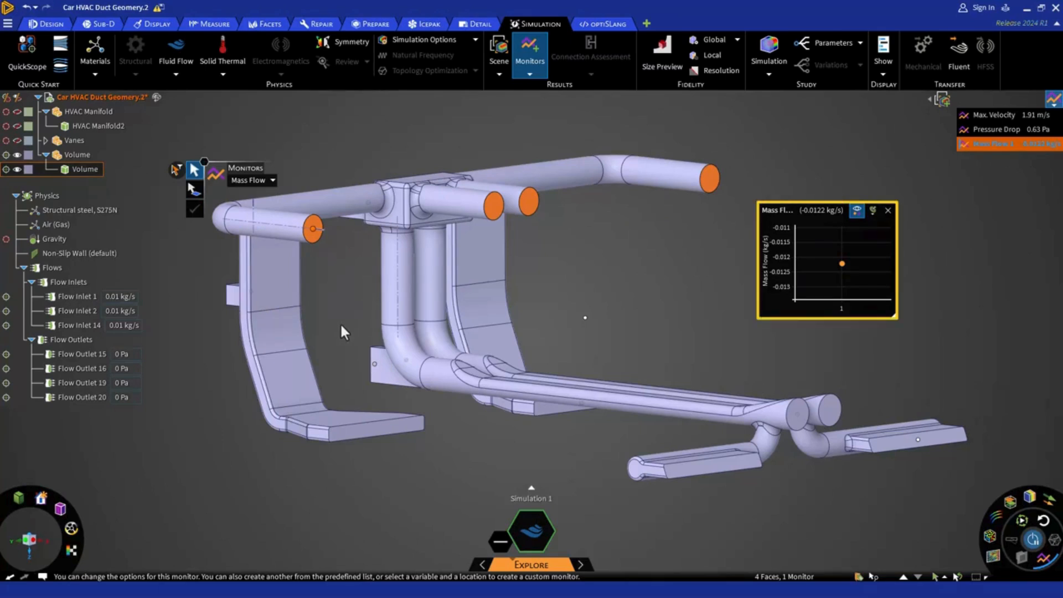
pyautogui.click(888, 211)
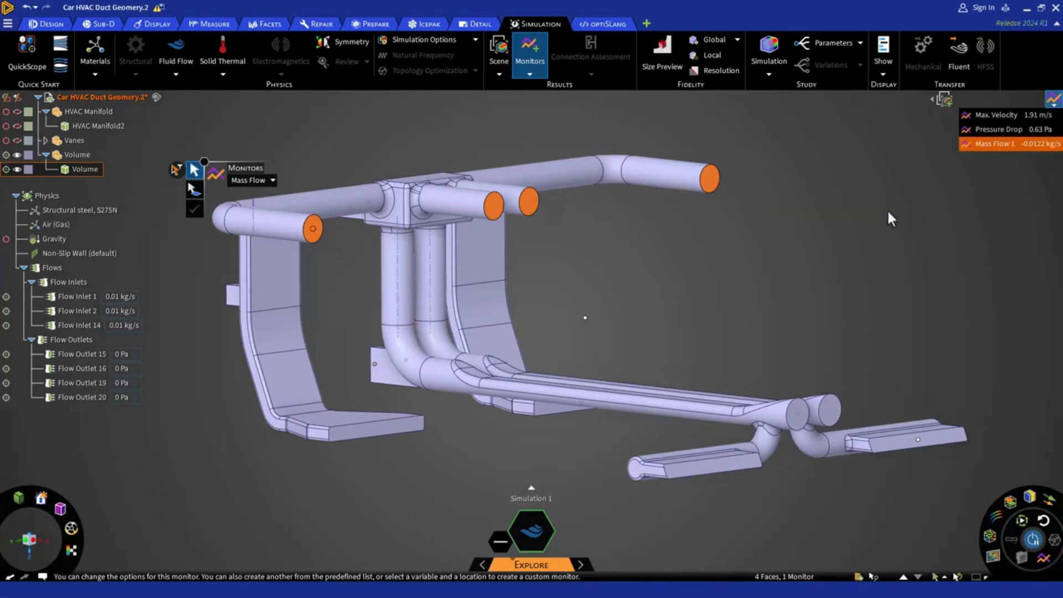
# Rename the new mass flow monitor as Mass Flow Upper Front
pyautogui.rightClick(987, 145)
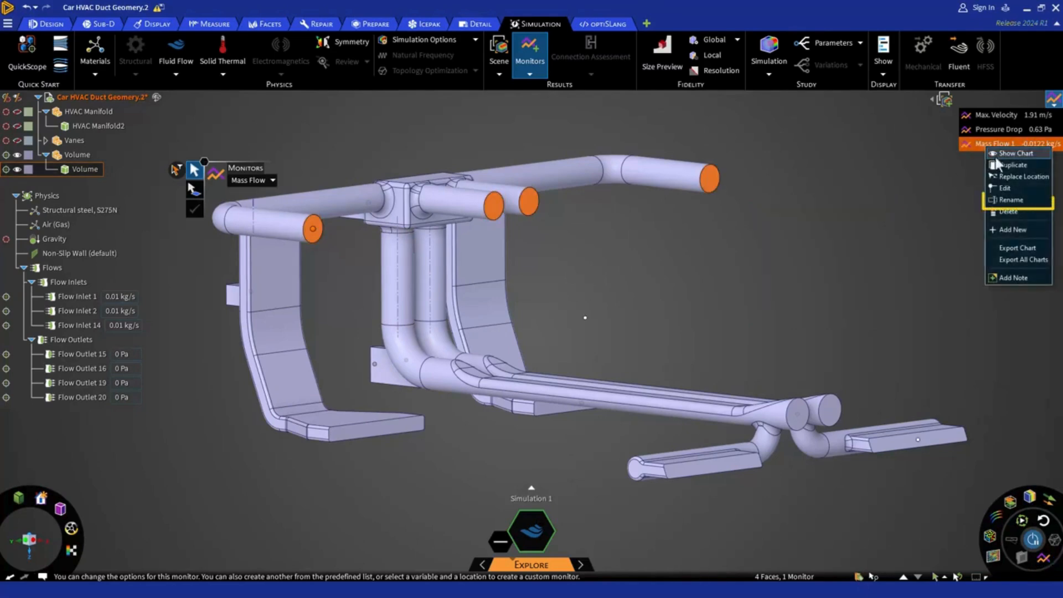
pyautogui.click(1017, 200)
pyautogui.write('Ma')
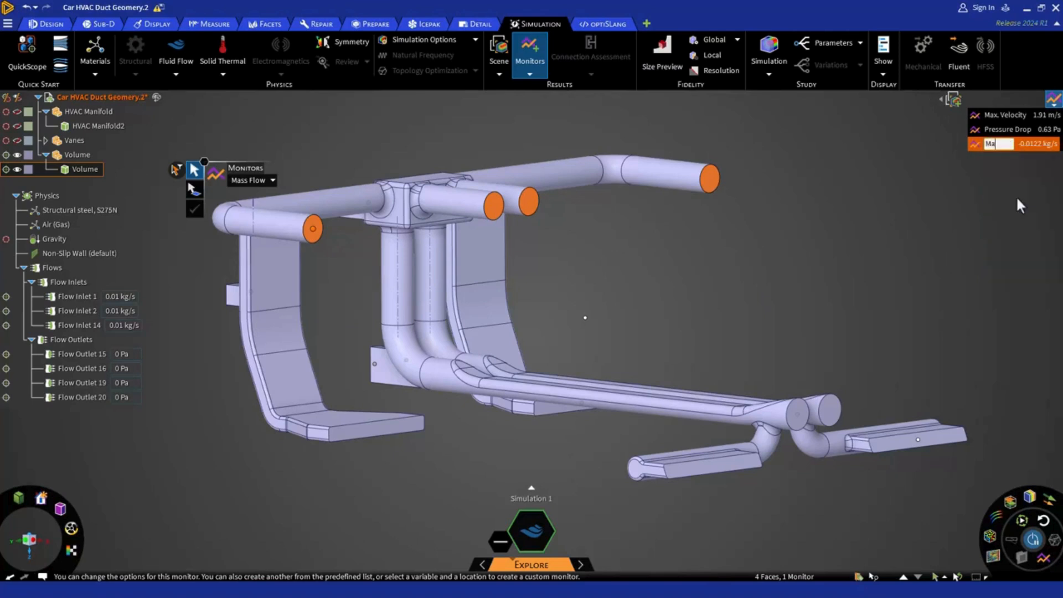
pyautogui.write('ss Flow Upper')
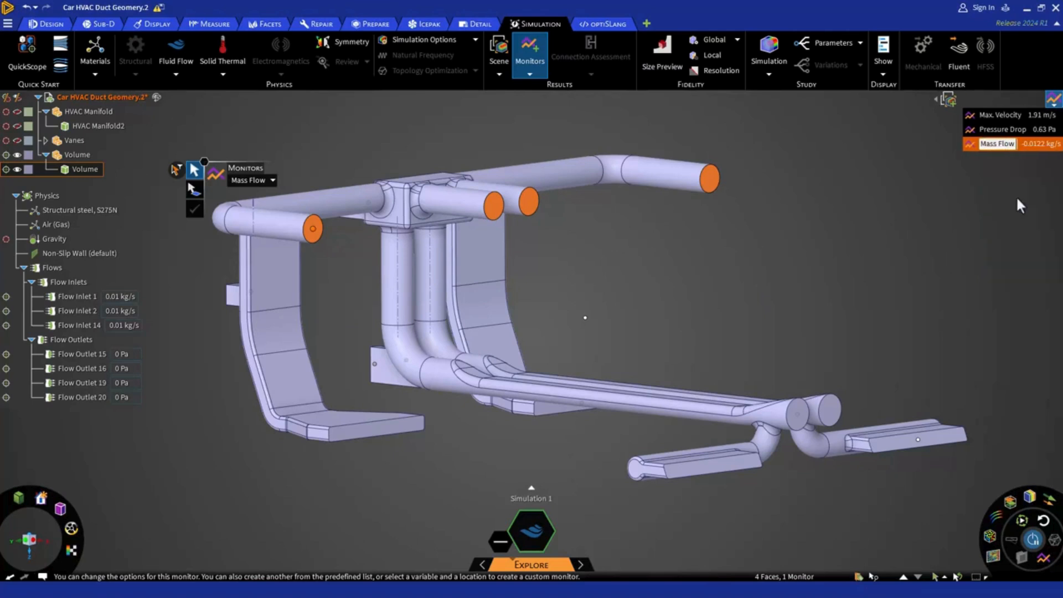
pyautogui.write(' Front')
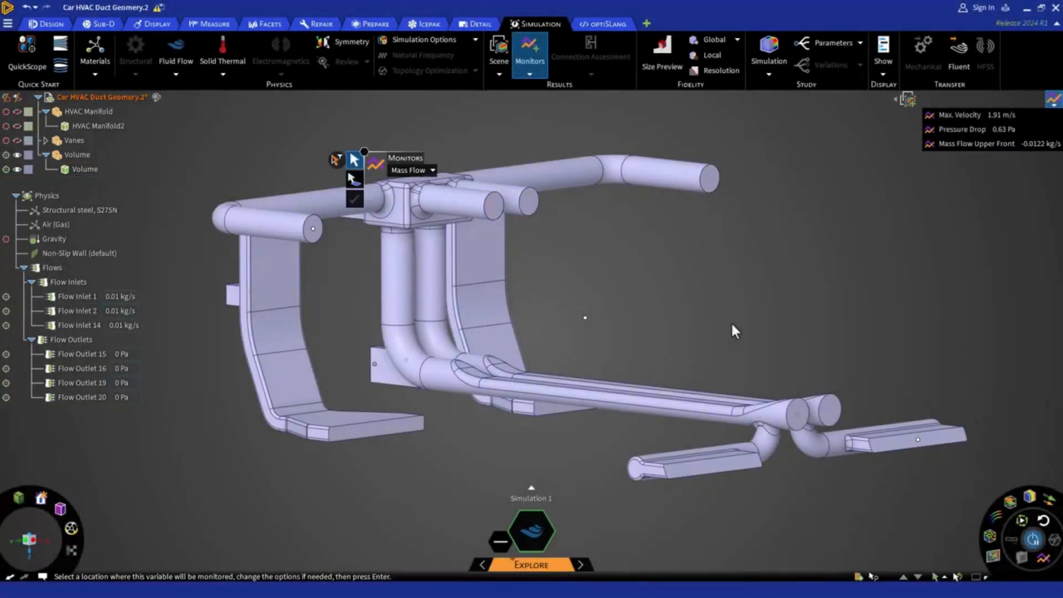
# Create a Mass Flow monitor on the two round end faces of the long central ducts
pyautogui.moveTo(732, 324); pyautogui.dragTo(747, 352, button='middle')
pyautogui.click(797, 456)
pyautogui.keyDown('ctrl'); pyautogui.click(824, 440); pyautogui.keyUp('ctrl')
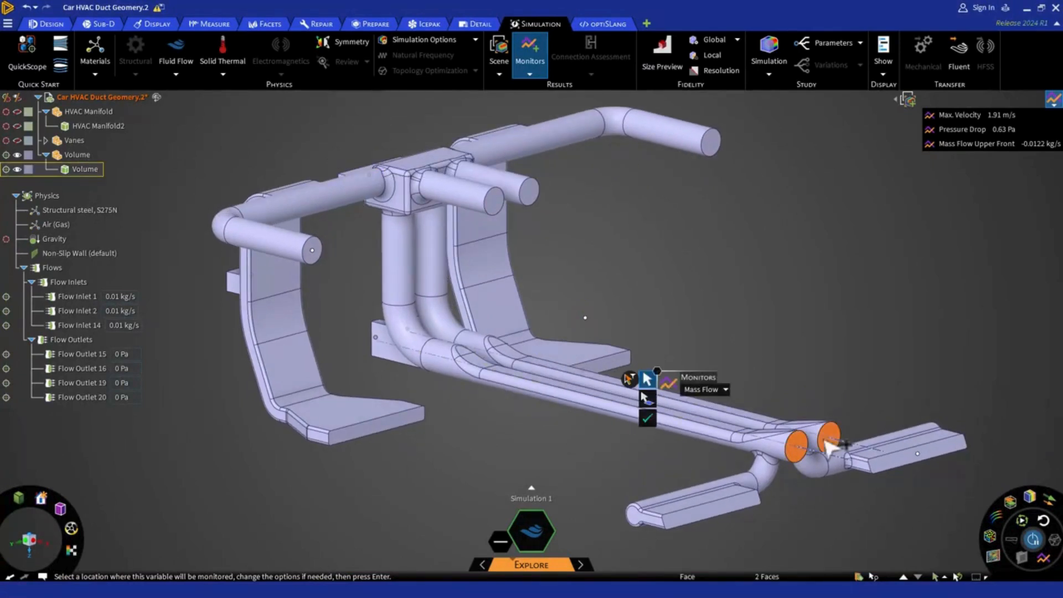
pyautogui.click(646, 418)
# Create a Mass Flow monitor on the flat outlet faces of the two front foot ducts
pyautogui.click(419, 434)
pyautogui.click(382, 428)
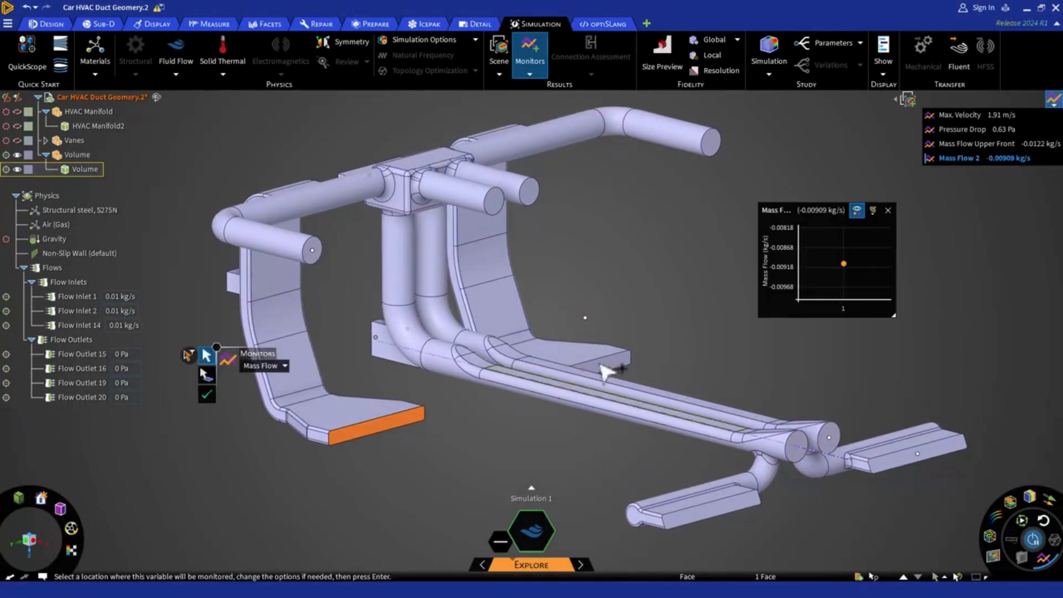
pyautogui.keyDown('ctrl'); pyautogui.click(613, 366); pyautogui.keyUp('ctrl')
pyautogui.click(536, 450)
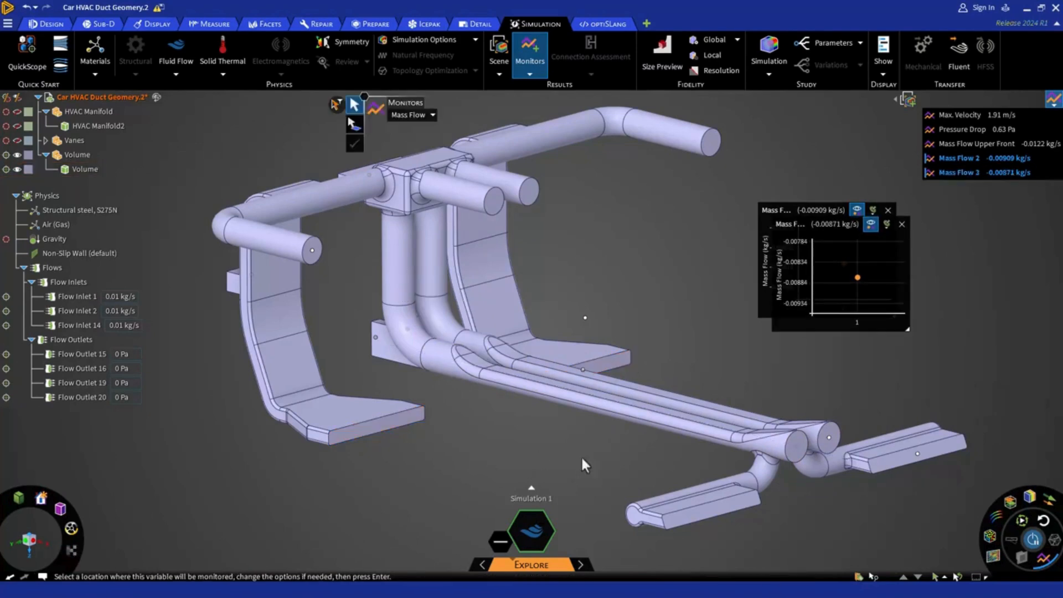
# Create a Mass Flow monitor on the two flat outlet faces at the rear end of the ducts, and close the monitor charts
pyautogui.click(703, 516)
pyautogui.keyDown('ctrl'); pyautogui.click(893, 463); pyautogui.keyUp('ctrl')
pyautogui.click(700, 434)
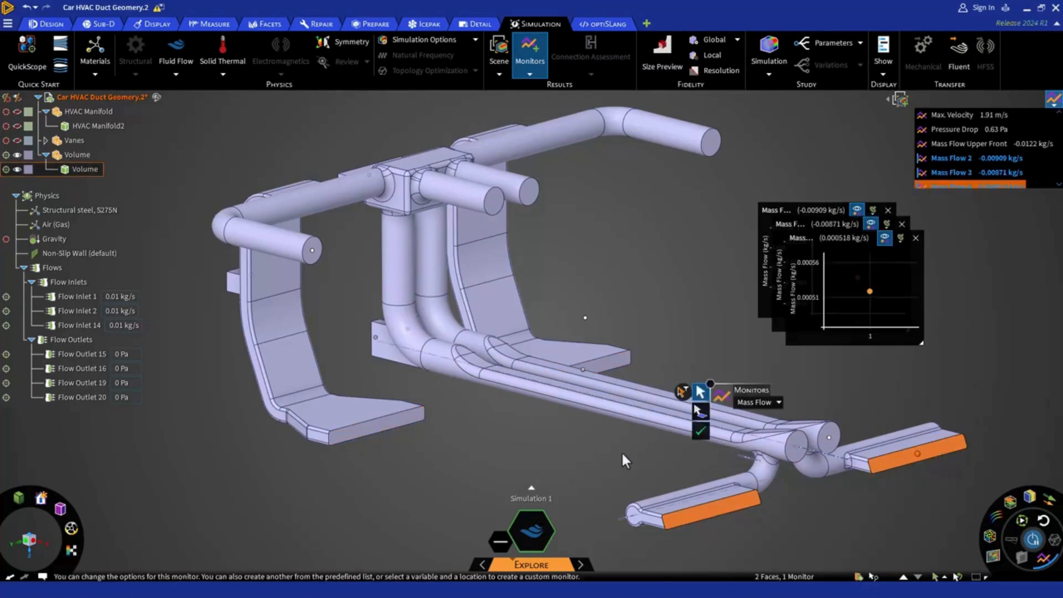
pyautogui.click(916, 238)
pyautogui.click(902, 223)
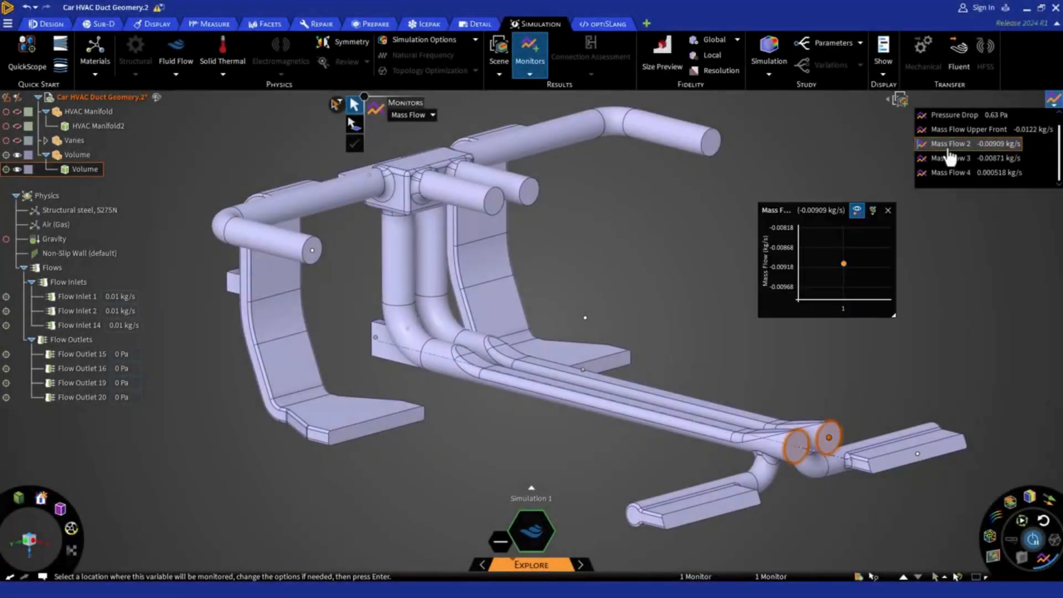
# Rename the Mass Flow 2 monitor as Mass Flow Upper Back
pyautogui.rightClick(950, 145)
pyautogui.click(972, 200)
pyautogui.write('Mass Flow Upper Back')
pyautogui.press('Return')
# Rename the Mass Flow 3 monitor as Mass Flow Lower Front
pyautogui.click(950, 158)
pyautogui.rightClick(961, 160)
pyautogui.click(981, 213)
pyautogui.write('Mass Flow Lower Front')
pyautogui.press('Return')
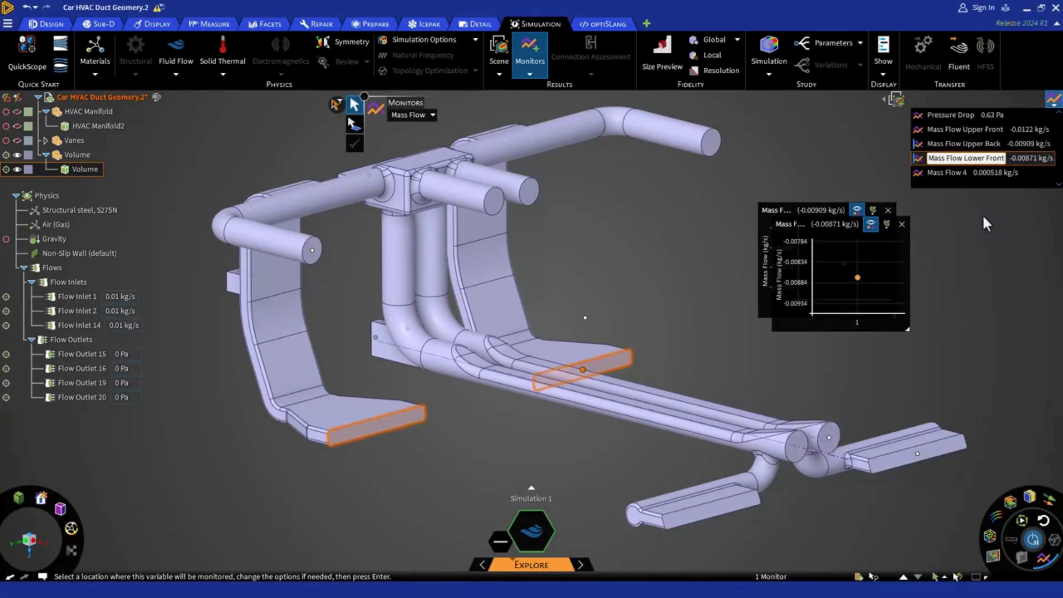
# Rename the Mass Flow 4 monitor as Mass Flow Lower Back and close the reopened charts
pyautogui.rightClick(960, 173)
pyautogui.click(981, 226)
pyautogui.write('Mass Flow Lower Back')
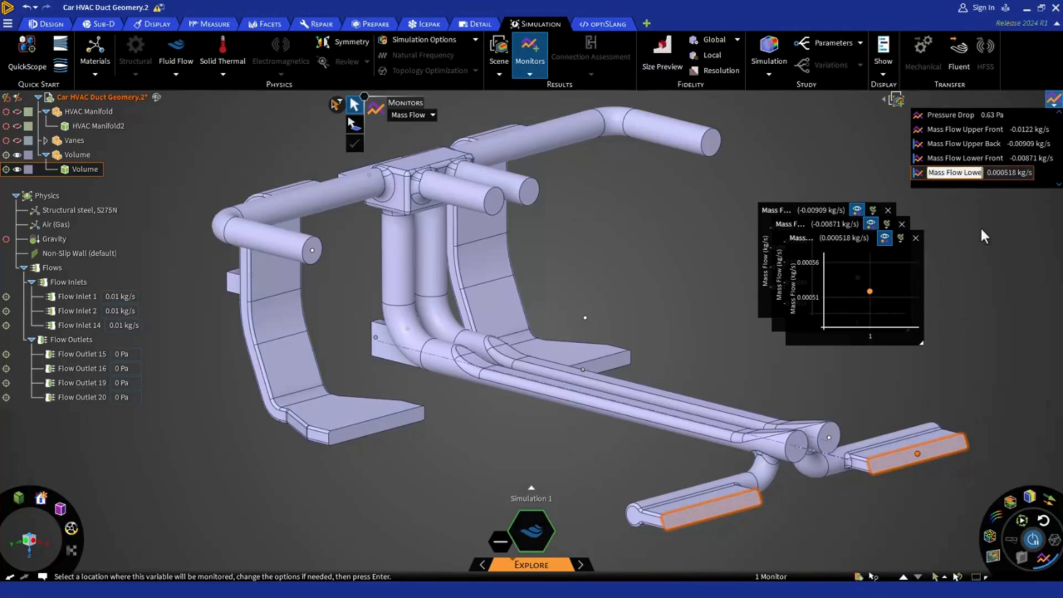
pyautogui.press('Return')
pyautogui.click(915, 237)
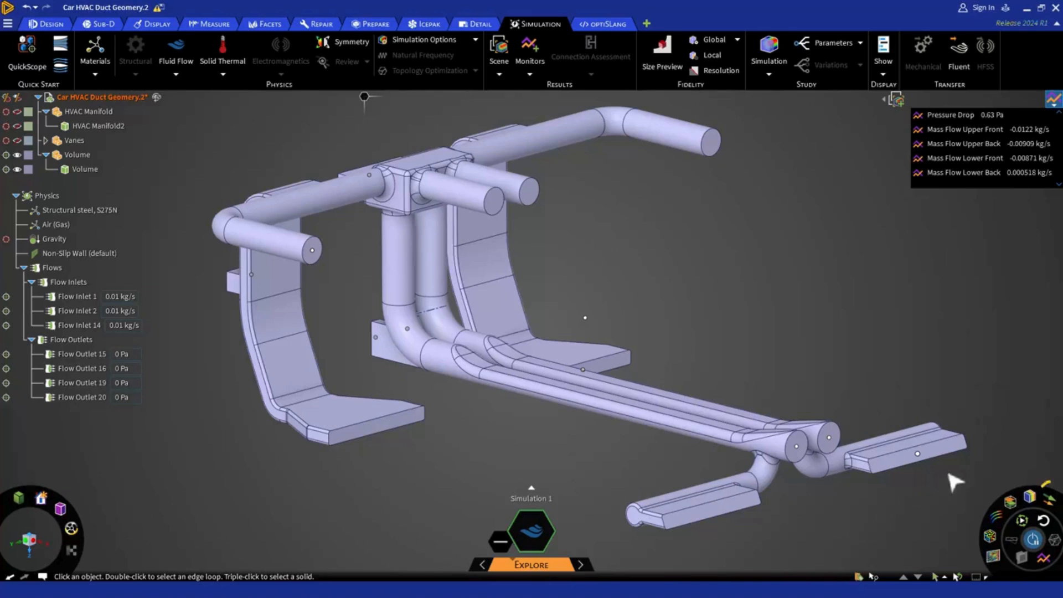
# Display curved velocity vectors, thin them slightly, and save the close-up top view of the central ducts as a scene
pyautogui.click(1050, 499)
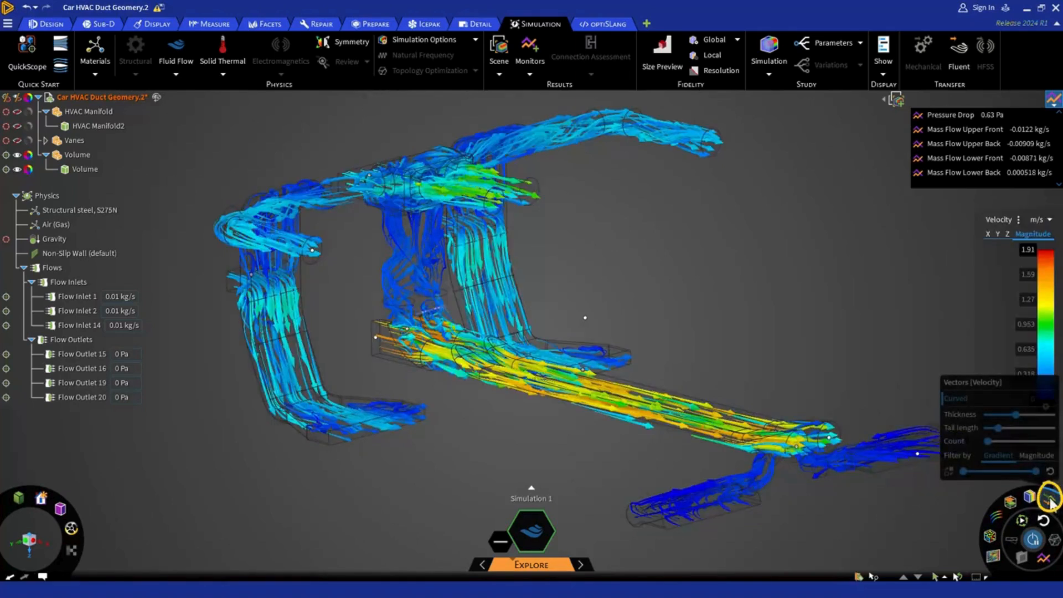
pyautogui.moveTo(883, 518); pyautogui.dragTo(755, 387, button='middle')
pyautogui.moveTo(1009, 430)
pyautogui.moveTo(999, 428); pyautogui.dragTo(999, 429)
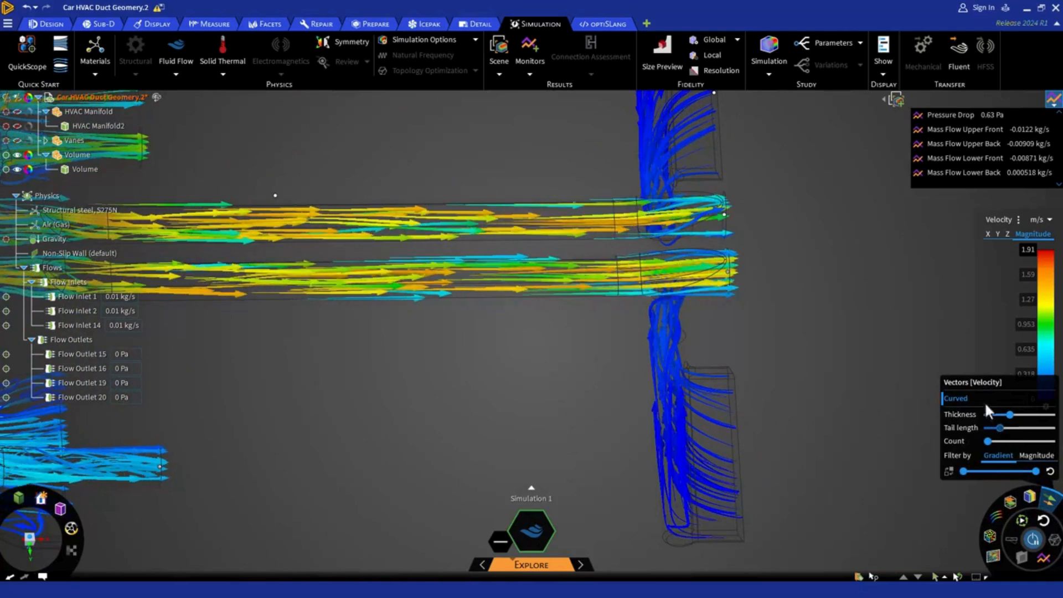
pyautogui.click(898, 103)
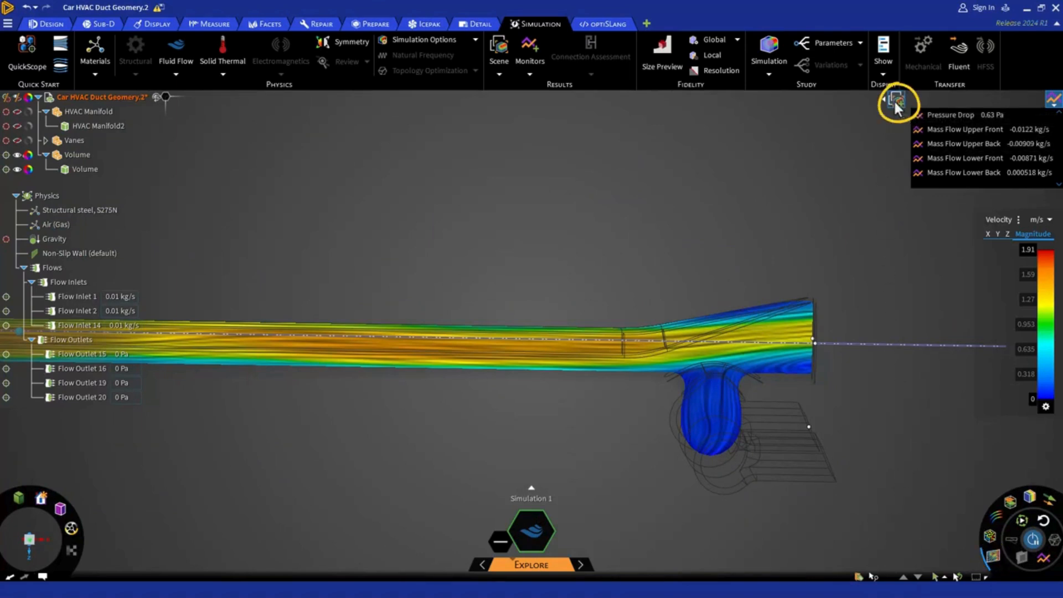
# Show streamlines from a local emitter, move it onto the long central ducts, increase the streamline count, and save the view as a scene
pyautogui.click(995, 516)
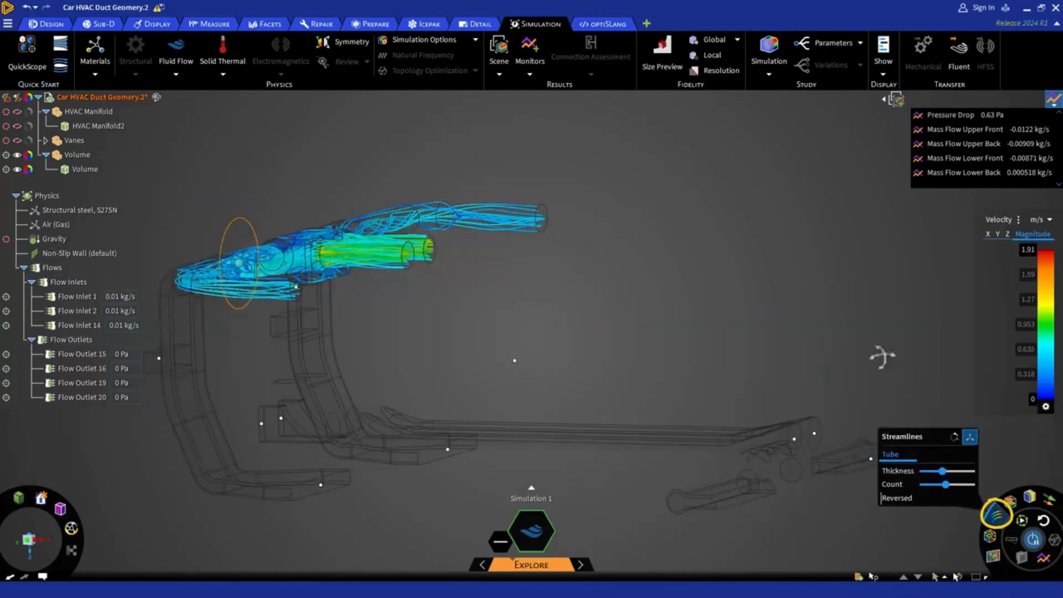
pyautogui.click(333, 342)
pyautogui.moveTo(380, 356); pyautogui.dragTo(540, 429)
pyautogui.moveTo(943, 487); pyautogui.dragTo(968, 490)
pyautogui.click(840, 460)
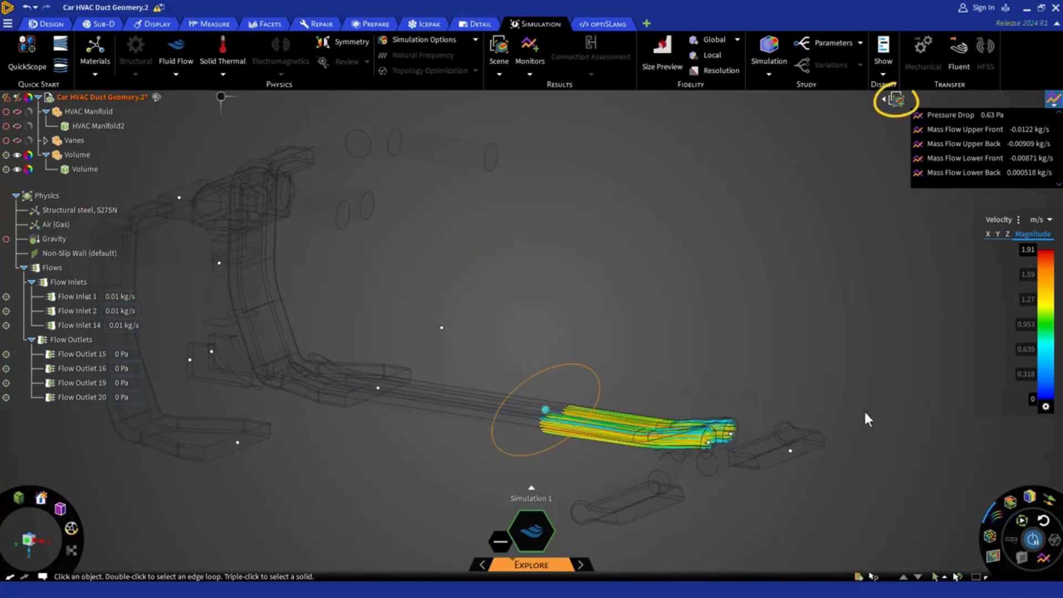
pyautogui.click(898, 101)
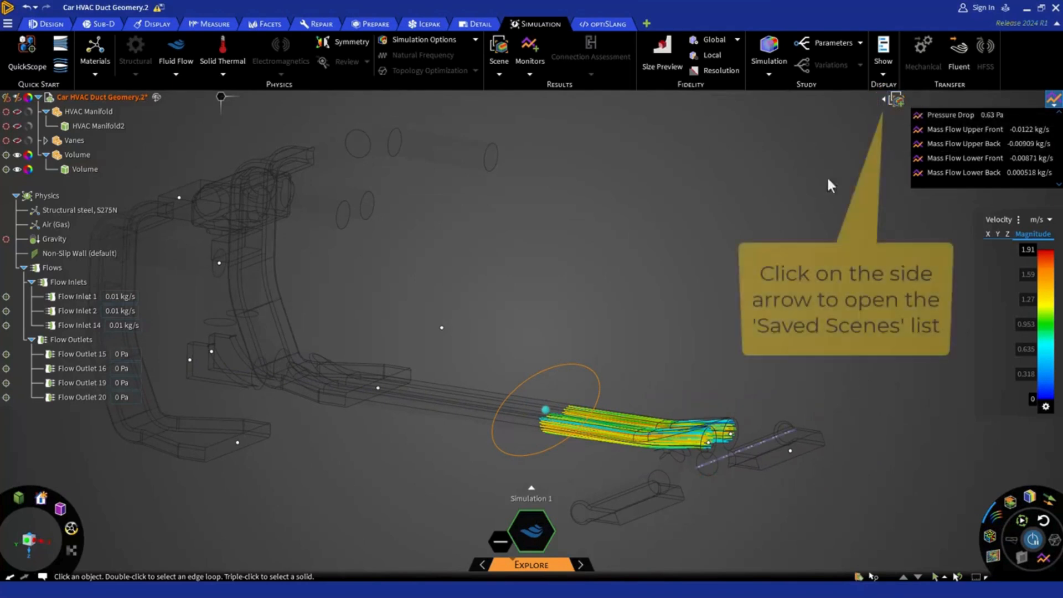
# Recall the saved Scene 1, Scene 2 and Scene 3 one after another, and display the list of monitors
pyautogui.click(882, 100)
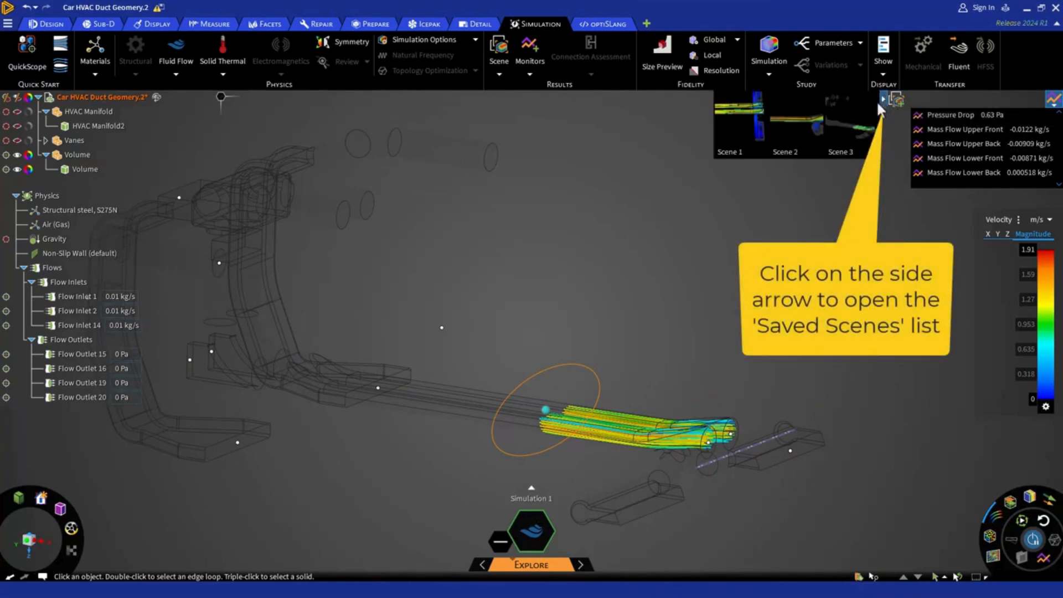
pyautogui.click(741, 142)
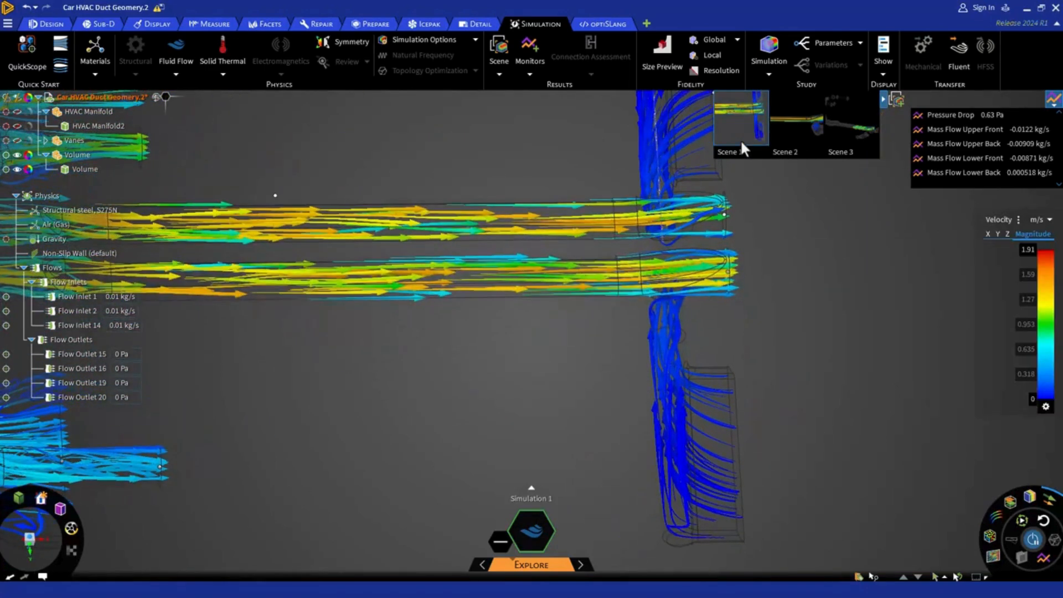
pyautogui.click(791, 131)
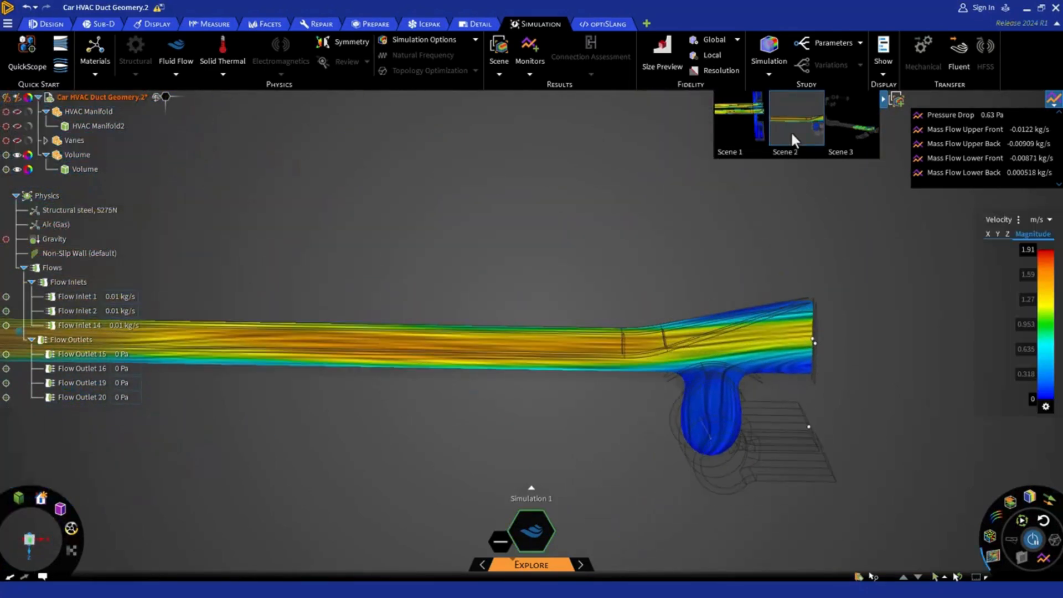
pyautogui.click(852, 130)
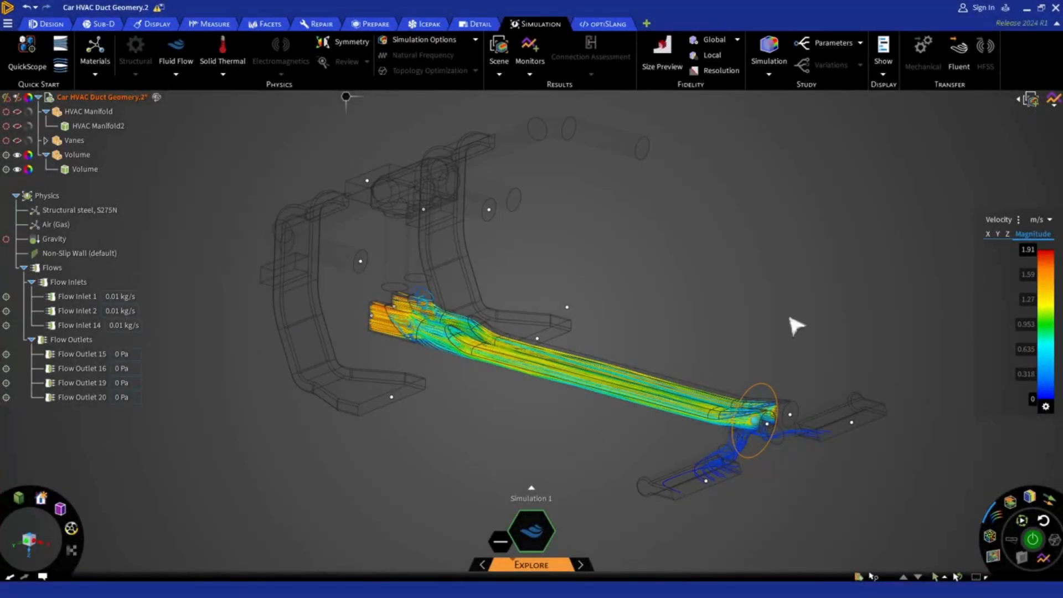
pyautogui.click(1052, 101)
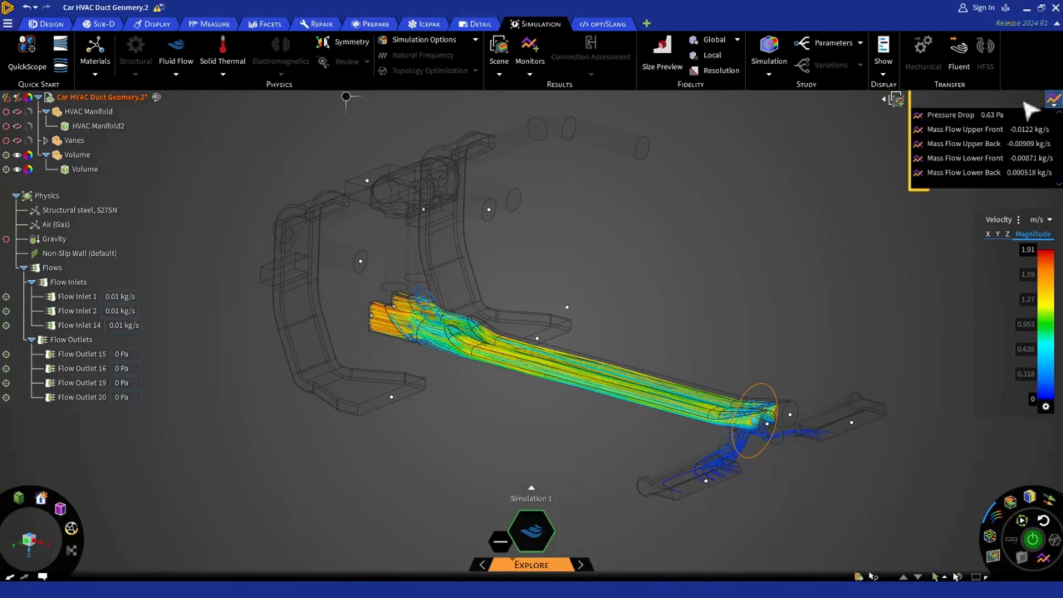
# Show the saved scenes list and create a report named MyReport in Web Page format
pyautogui.click(885, 101)
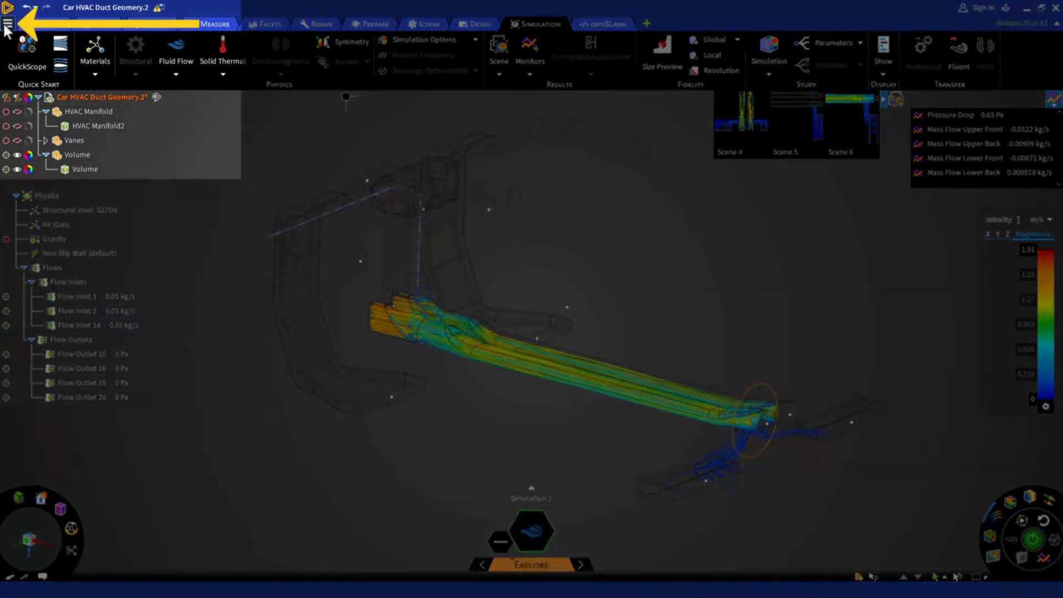
pyautogui.click(7, 25)
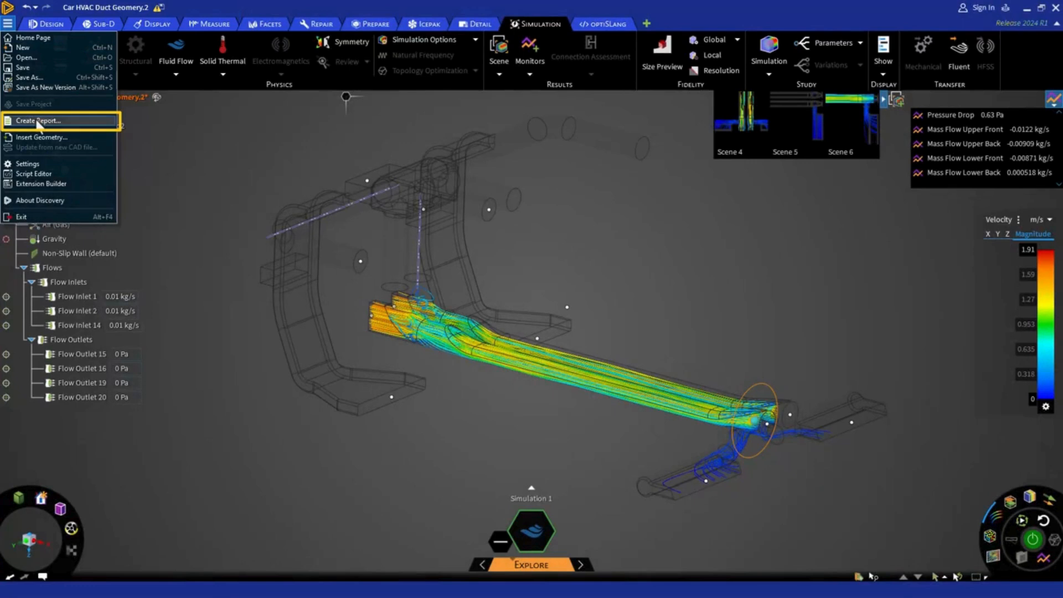
pyautogui.click(38, 121)
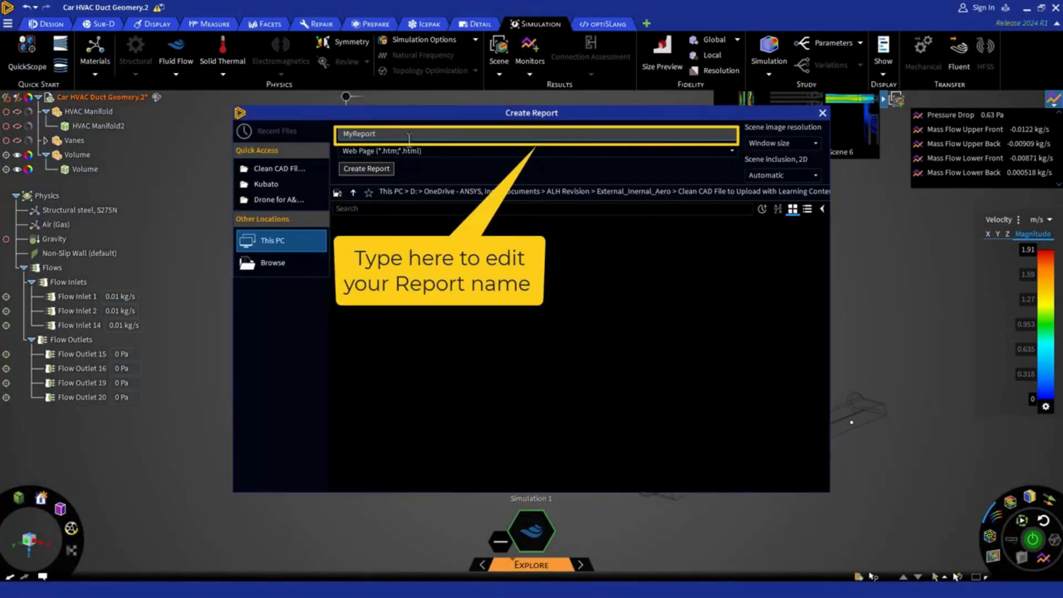
pyautogui.click(441, 150)
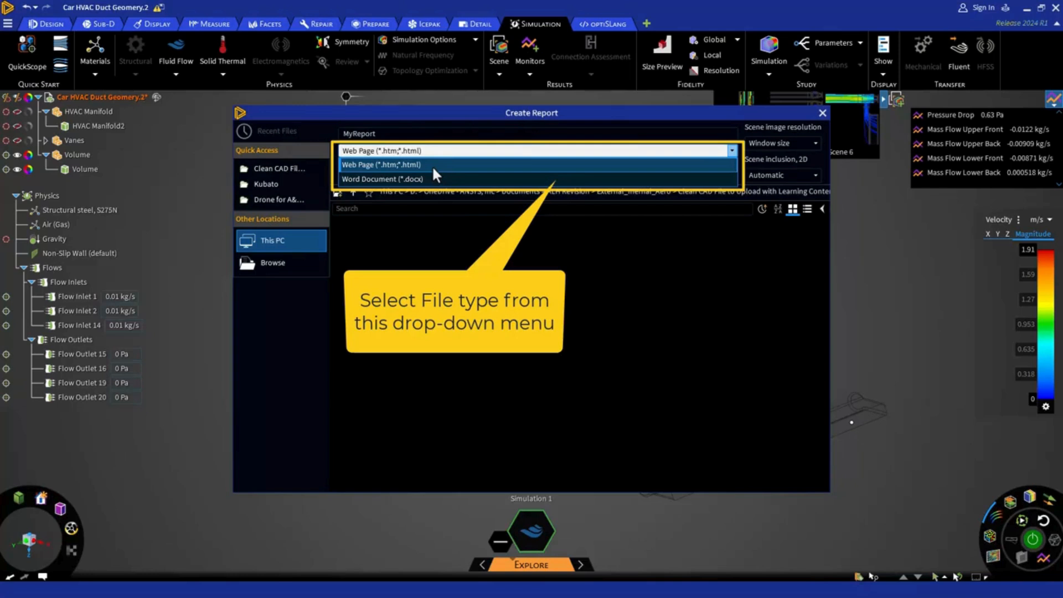
pyautogui.click(433, 167)
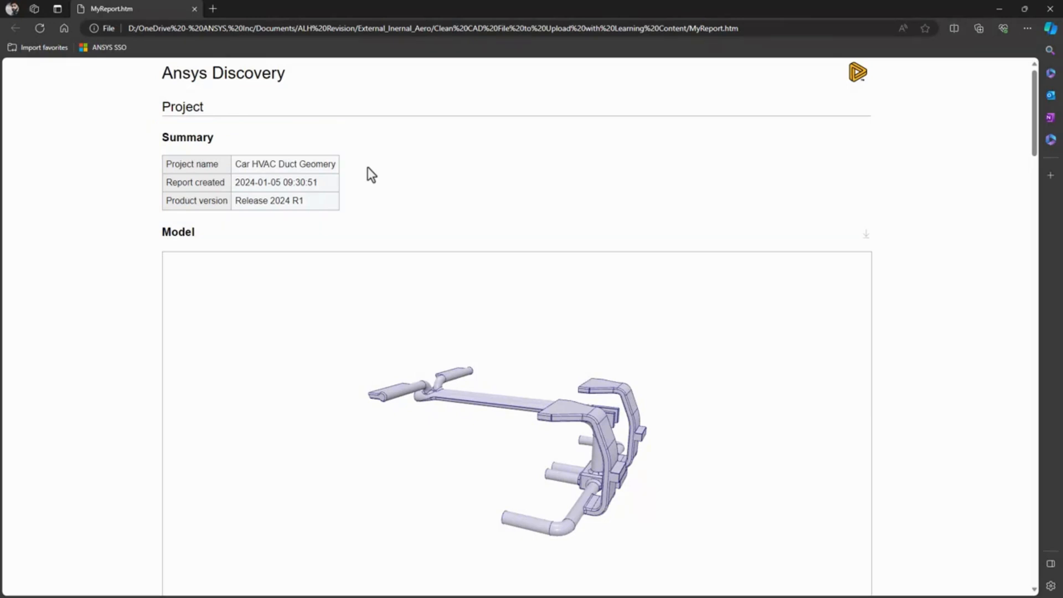
# In the browser report, rotate and enlarge the 3D model, and examine the materials, physics conditions, monitor results and saved scenes
pyautogui.scroll(-3, 368, 167)
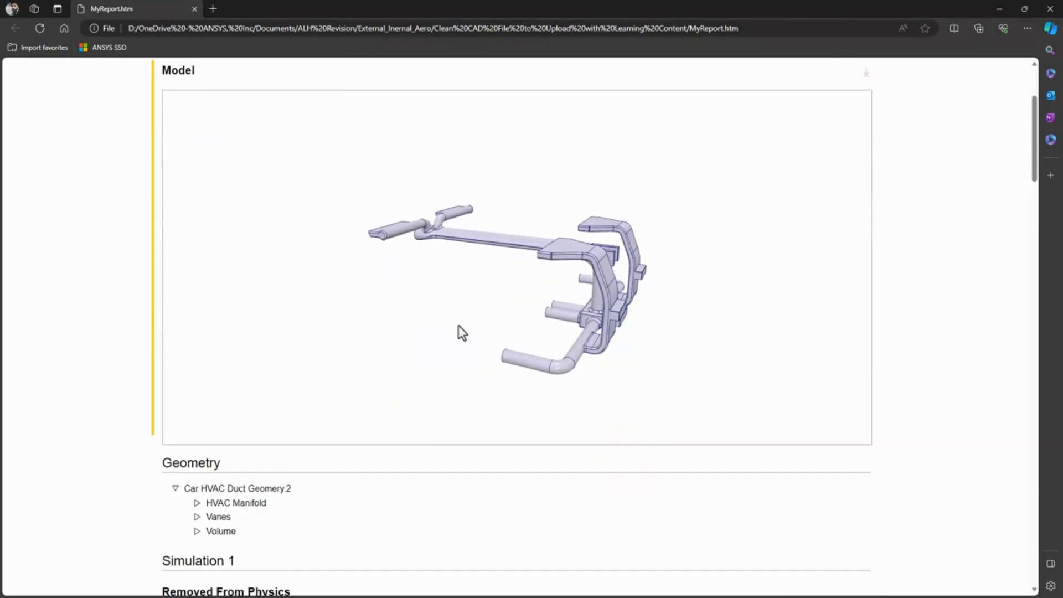
pyautogui.moveTo(464, 317); pyautogui.dragTo(536, 332)
pyautogui.scroll(5, 540, 299)
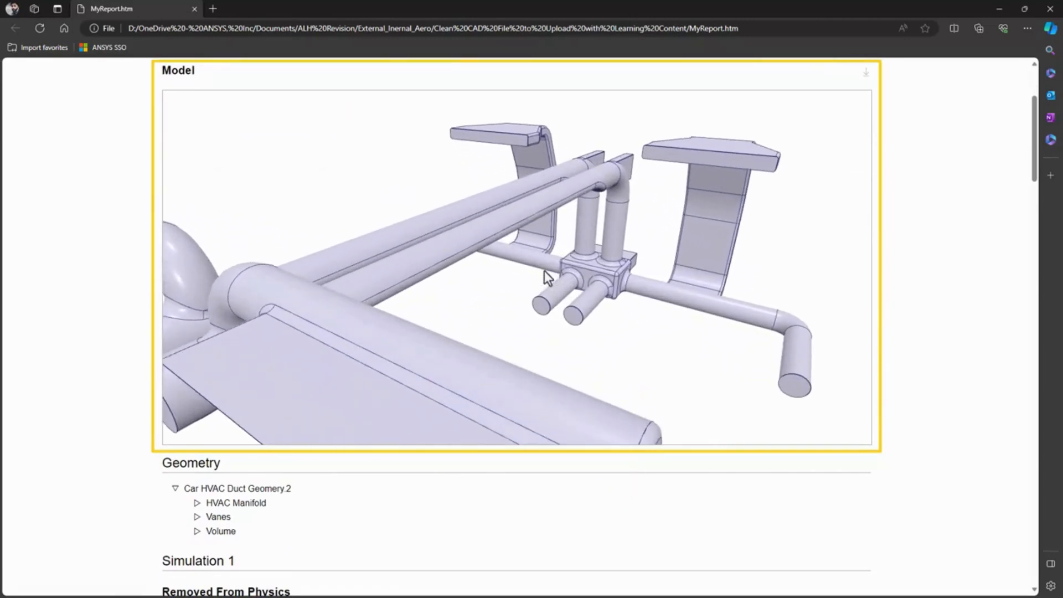
pyautogui.scroll(-9, 390, 506)
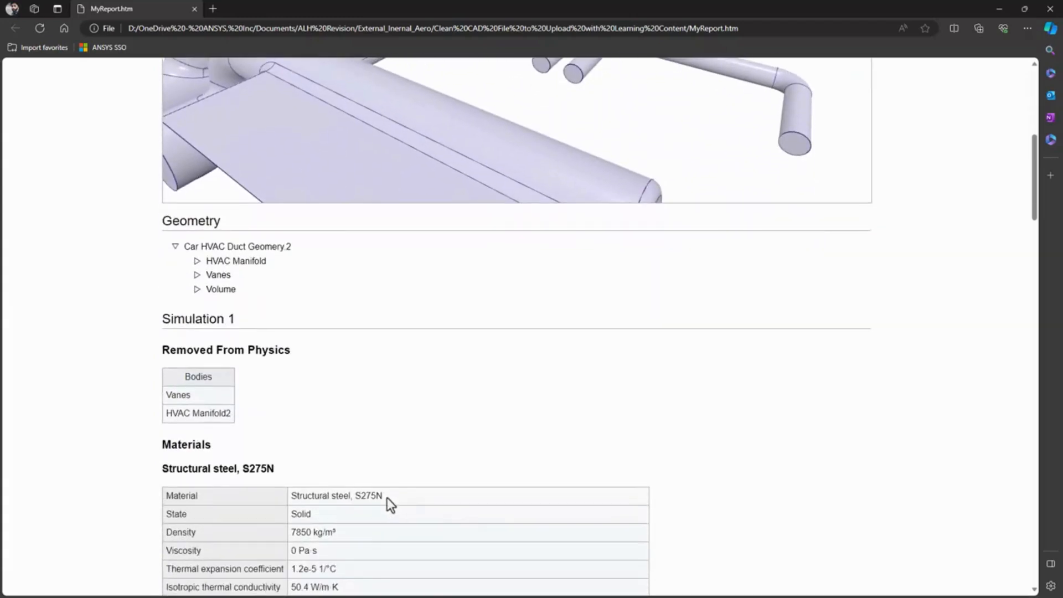
pyautogui.scroll(-10, 387, 495)
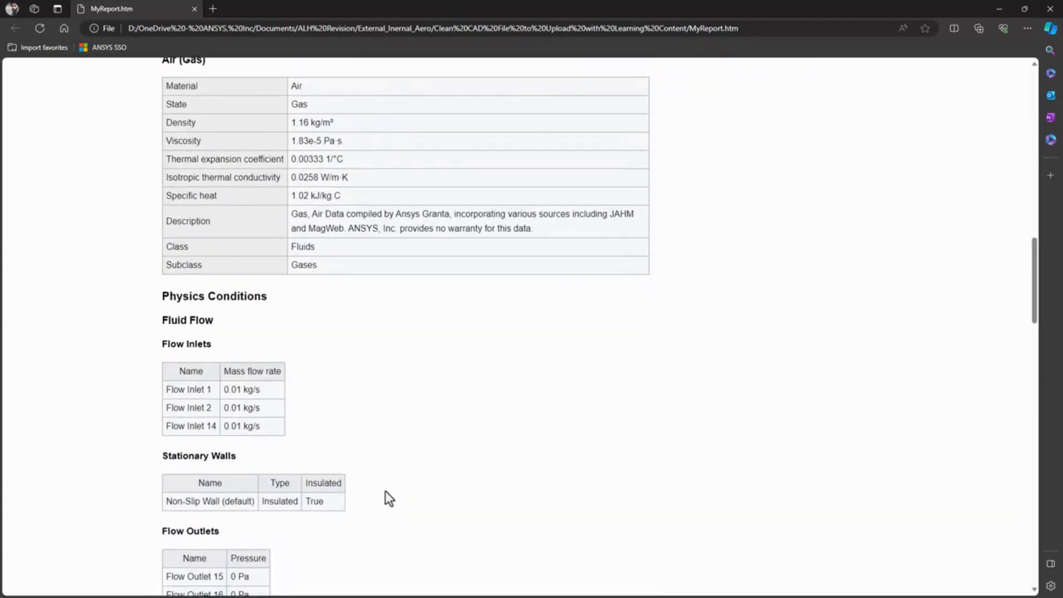
pyautogui.scroll(-8, 388, 498)
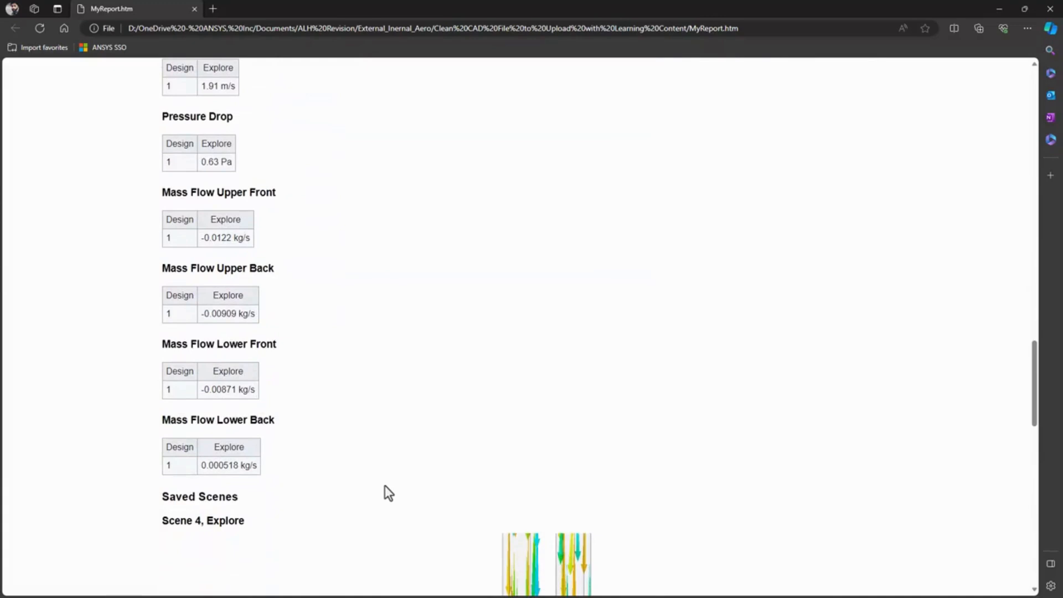
pyautogui.scroll(1, 384, 483)
pyautogui.scroll(-10, 384, 484)
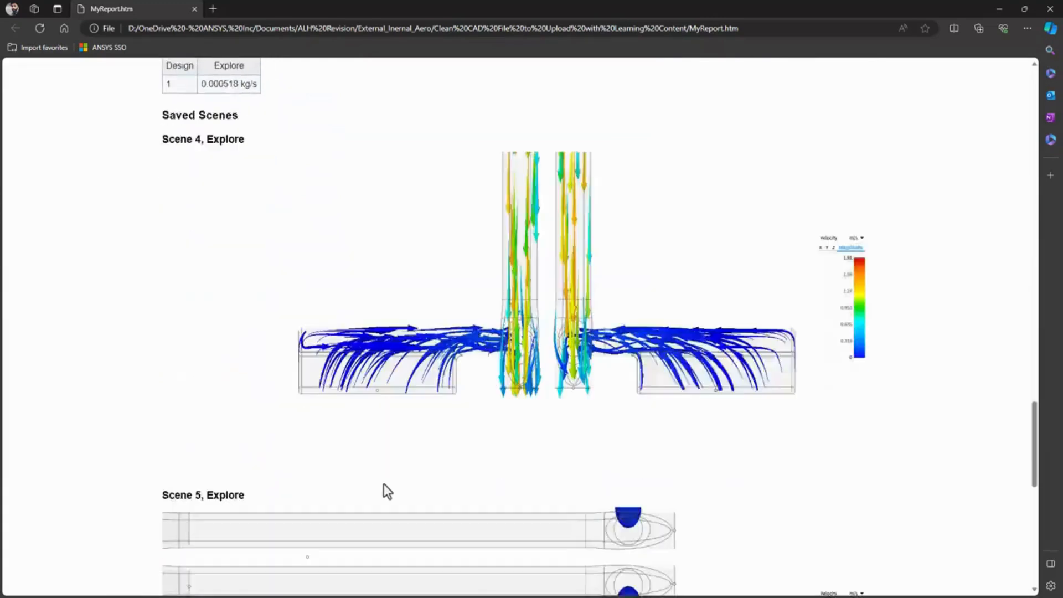
pyautogui.scroll(-5, 384, 484)
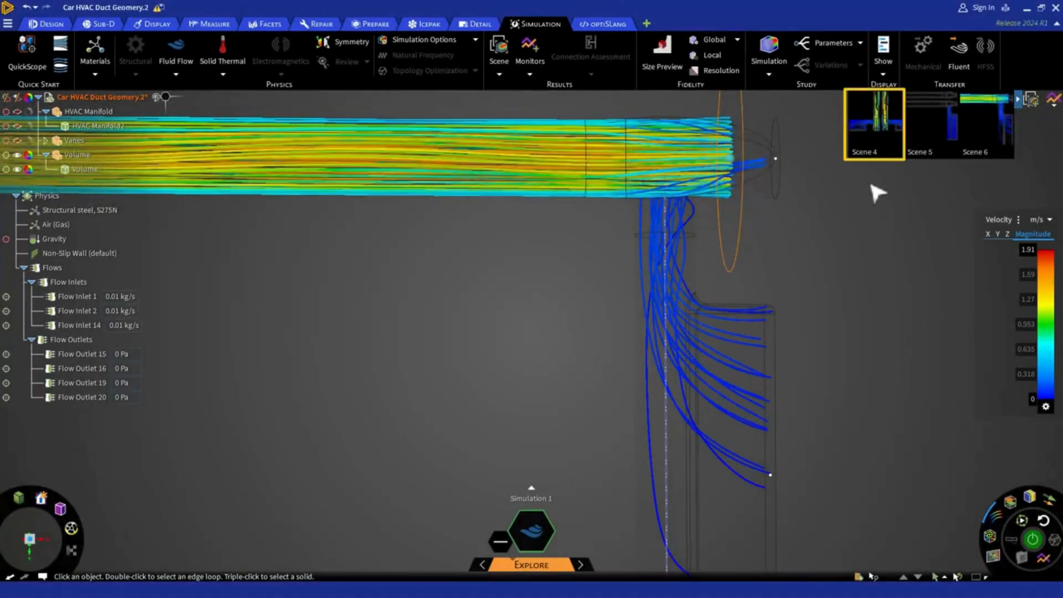
# Recall the saved Scene 4 in Ansys Discovery and play the animation of its velocity vectors
pyautogui.click(871, 134)
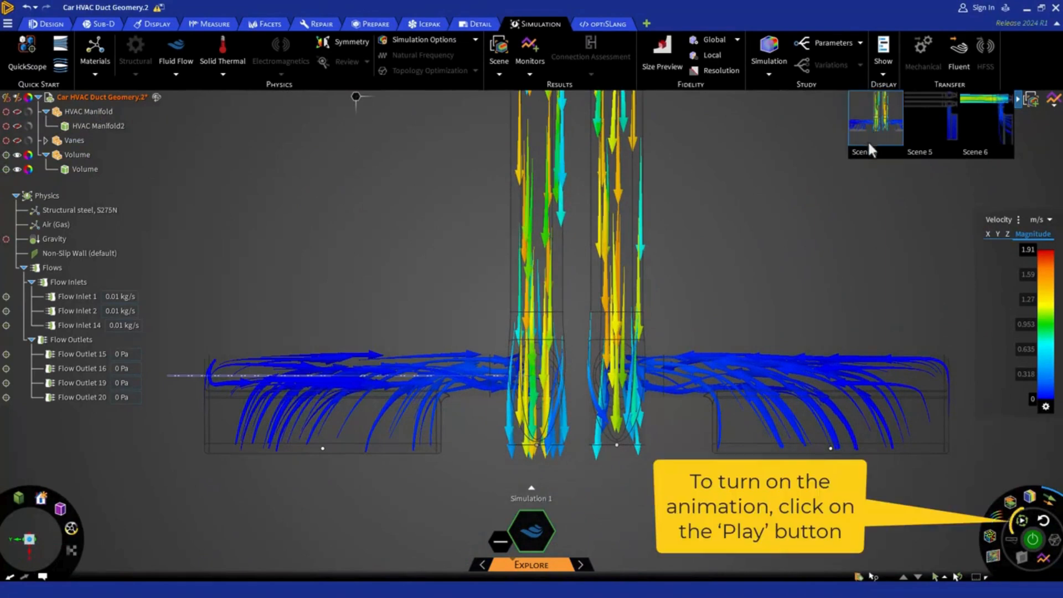
pyautogui.click(1023, 522)
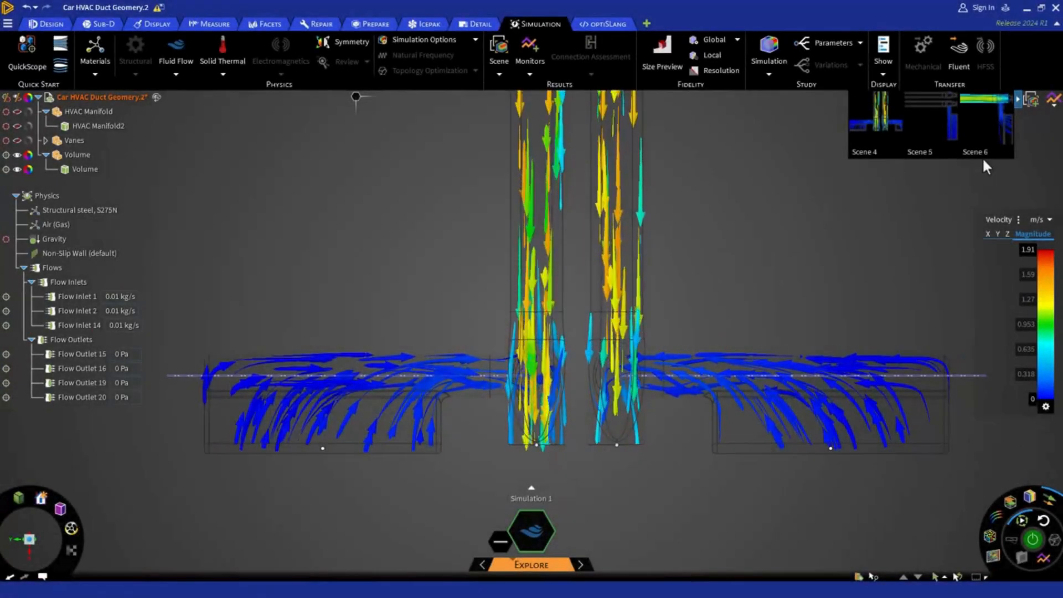
# Recall Scene 6 and move the streamline emitter to the duct's end face, then back along the duct to the side branch junction
pyautogui.click(985, 137)
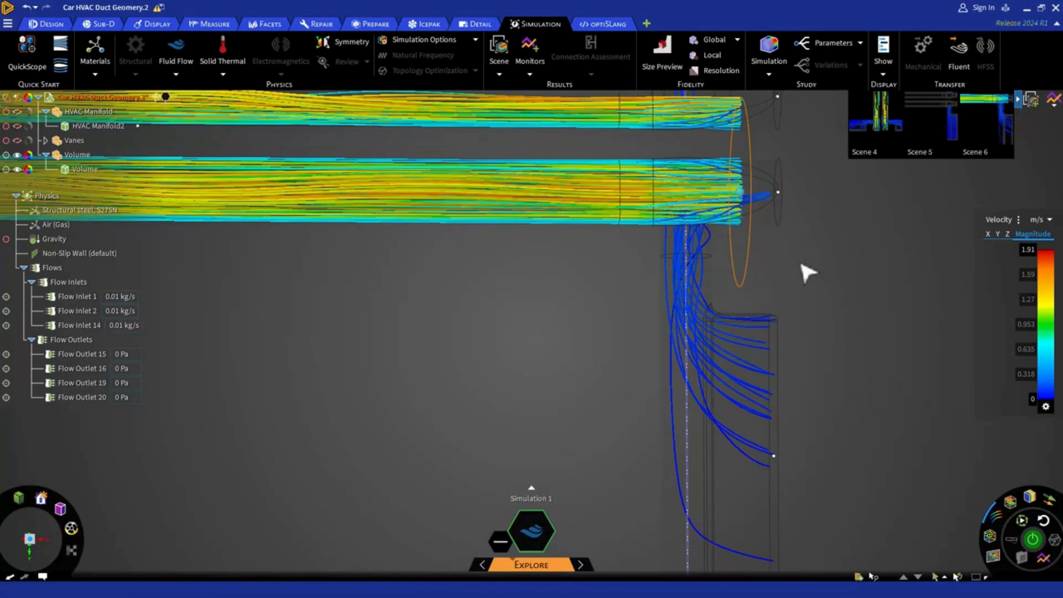
pyautogui.click(740, 193)
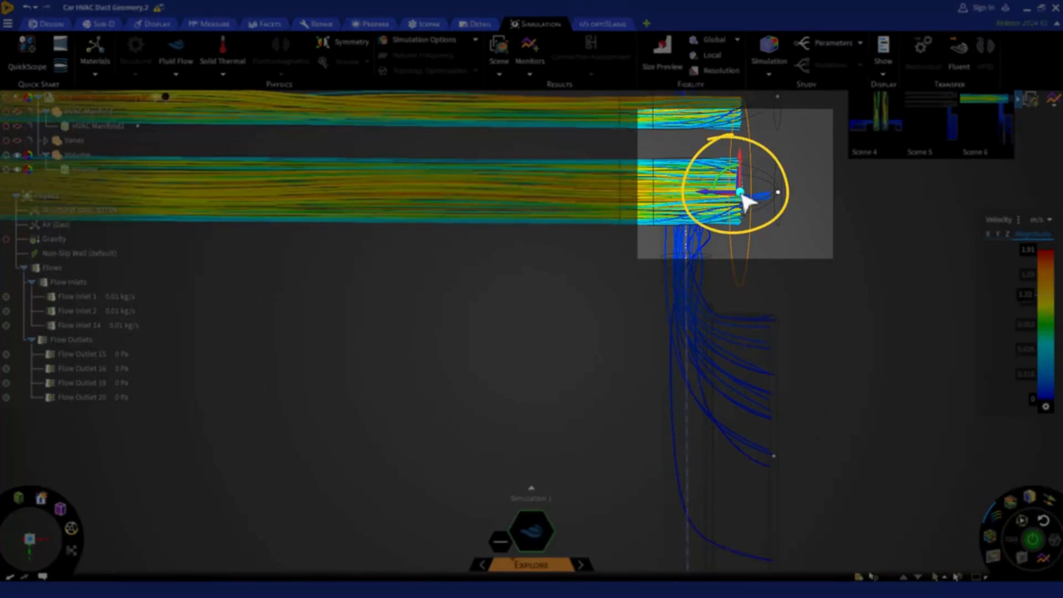
pyautogui.moveTo(748, 203); pyautogui.dragTo(779, 193)
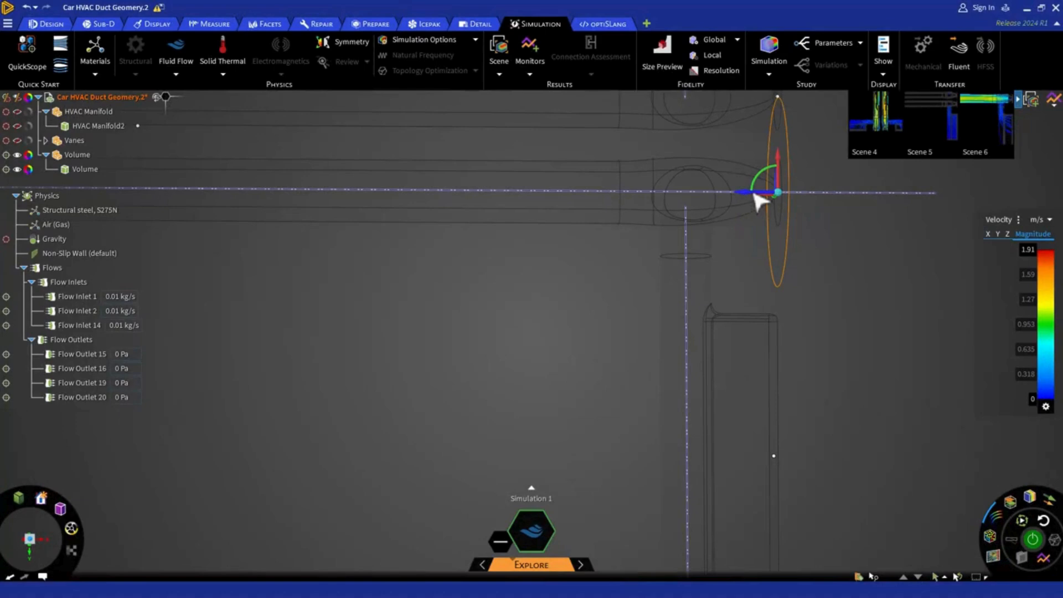
pyautogui.moveTo(754, 194); pyautogui.dragTo(695, 195)
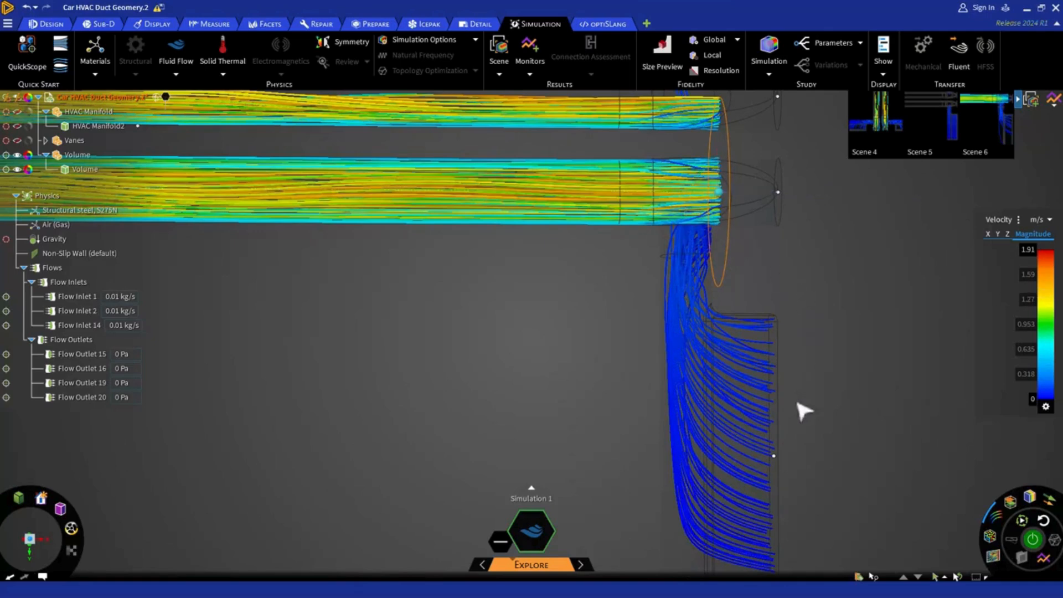
pyautogui.scroll(1, 801, 430)
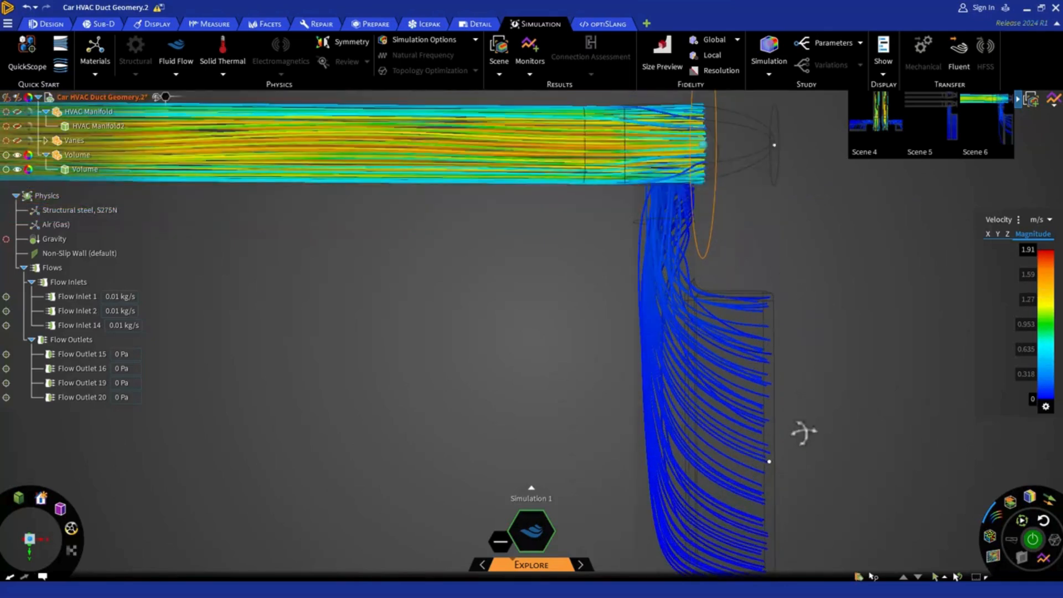